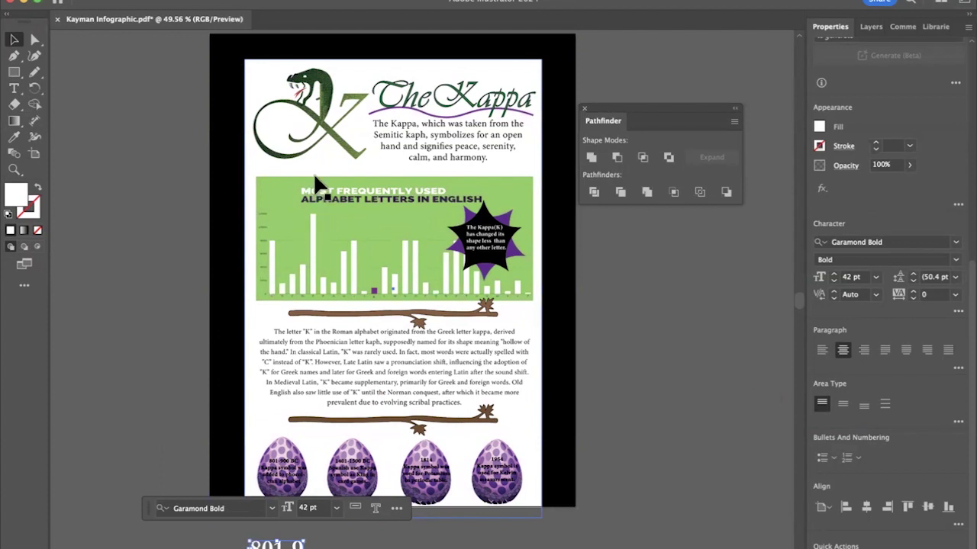
# Step: Resize the '801-900 BC Kappa Symbol…' caption to 10 pt and nudge it onto the first egg
pyautogui.scroll(5, 279, 399)
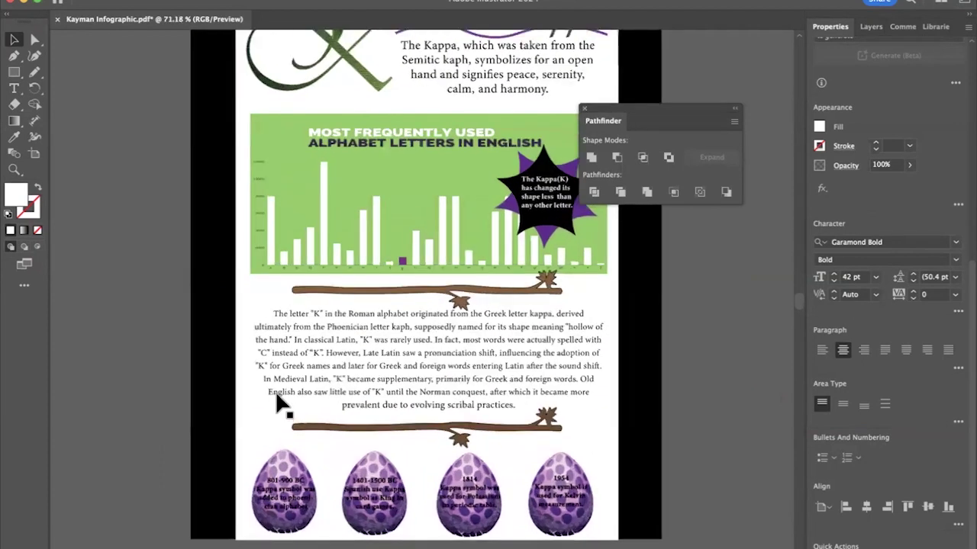
pyautogui.scroll(-2, 279, 399)
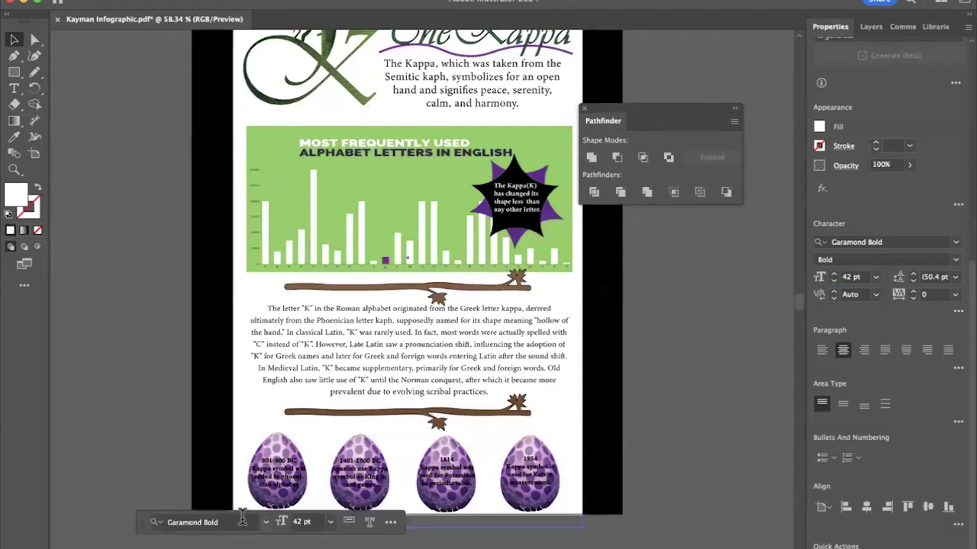
pyautogui.scroll(6, 275, 496)
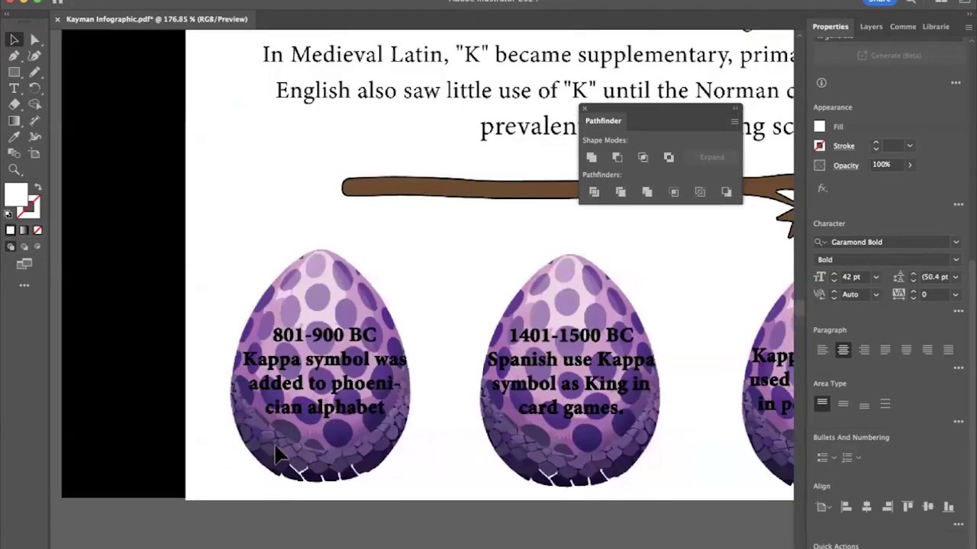
pyautogui.scroll(-1, 333, 333)
pyautogui.scroll(-5, 333, 334)
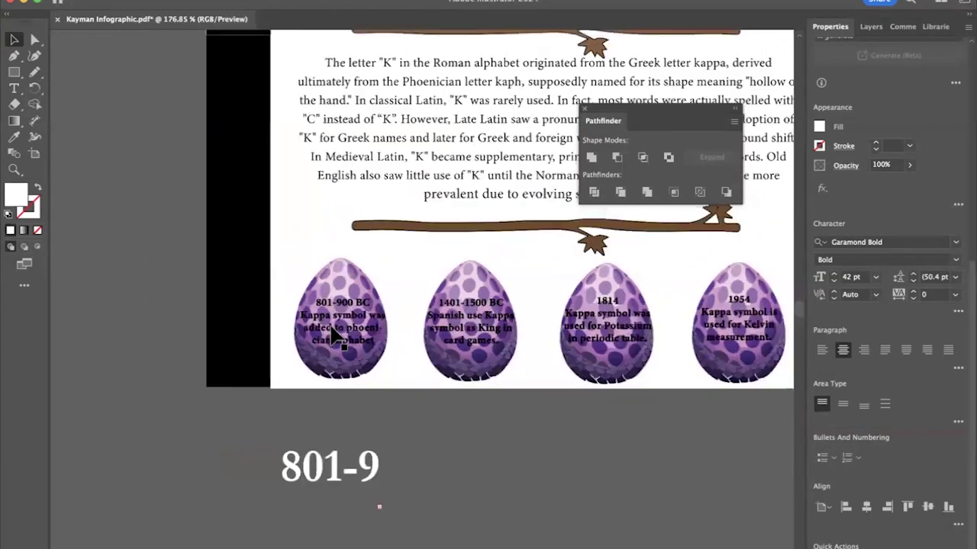
pyautogui.scroll(2, 351, 431)
pyautogui.scroll(1, 351, 431)
pyautogui.press('super+z')
pyautogui.press('super+z')
pyautogui.press('super+z')
pyautogui.press('super+z')
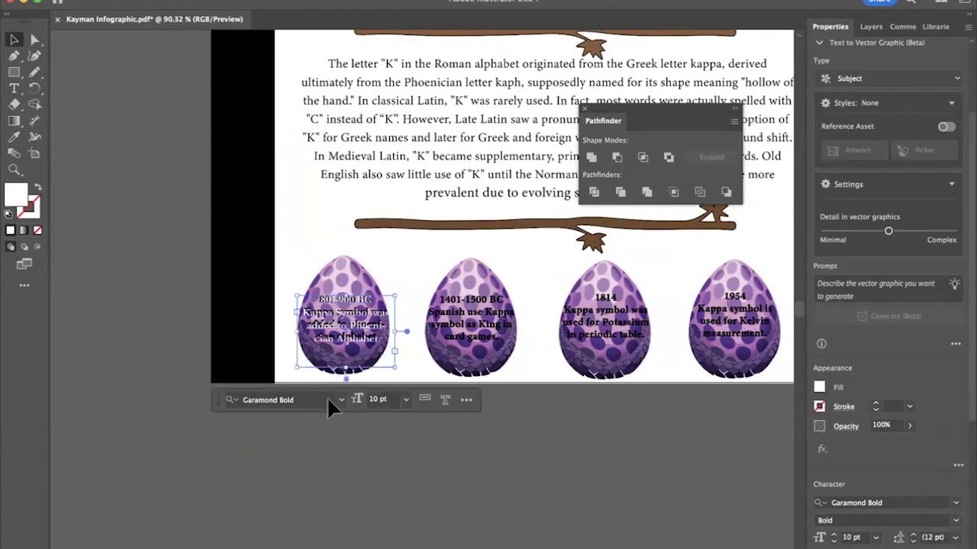
pyautogui.click(396, 438)
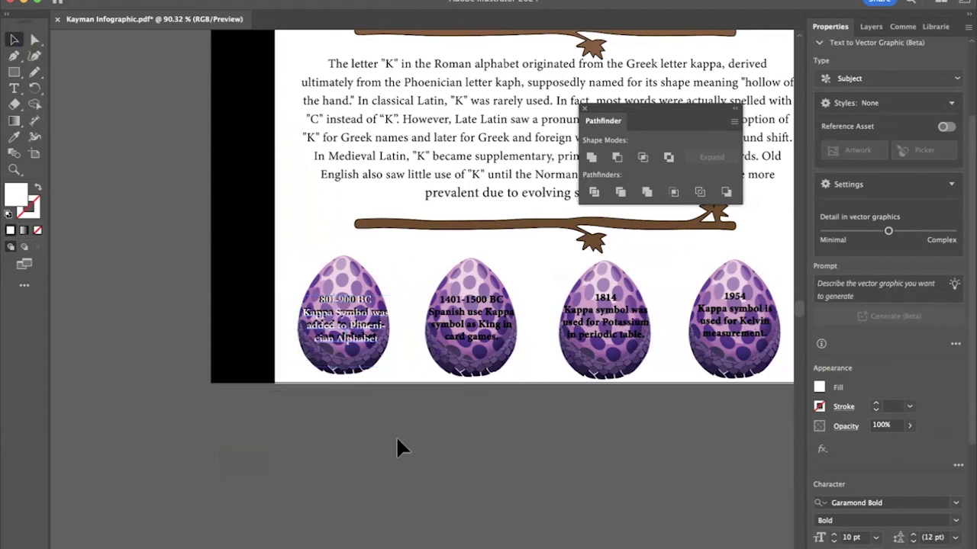
pyautogui.moveTo(378, 328); pyautogui.dragTo(377, 325)
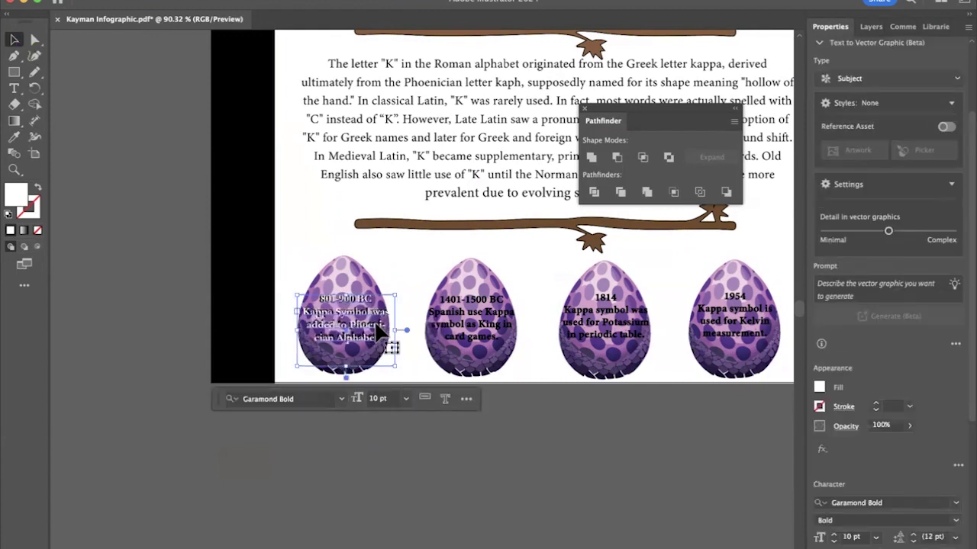
pyautogui.click(436, 454)
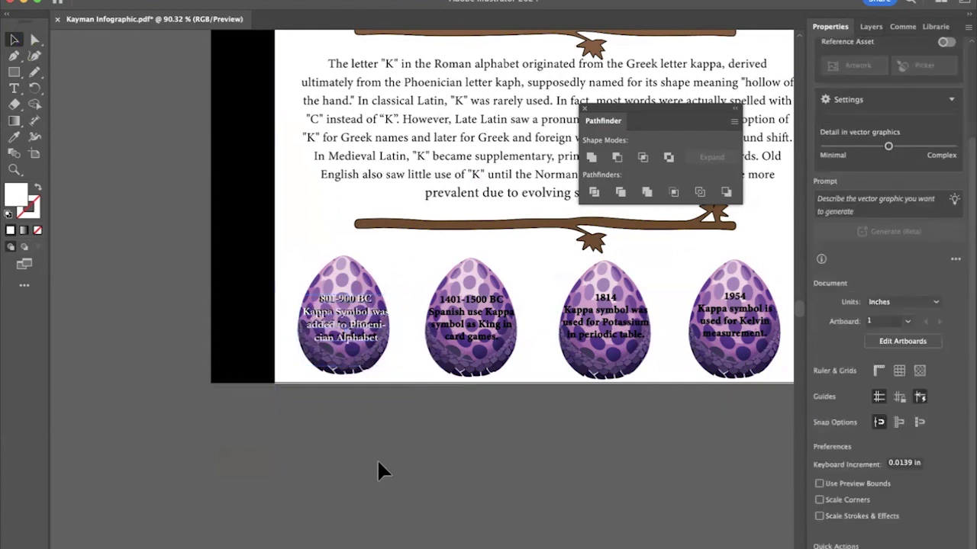
pyautogui.scroll(-3, 378, 461)
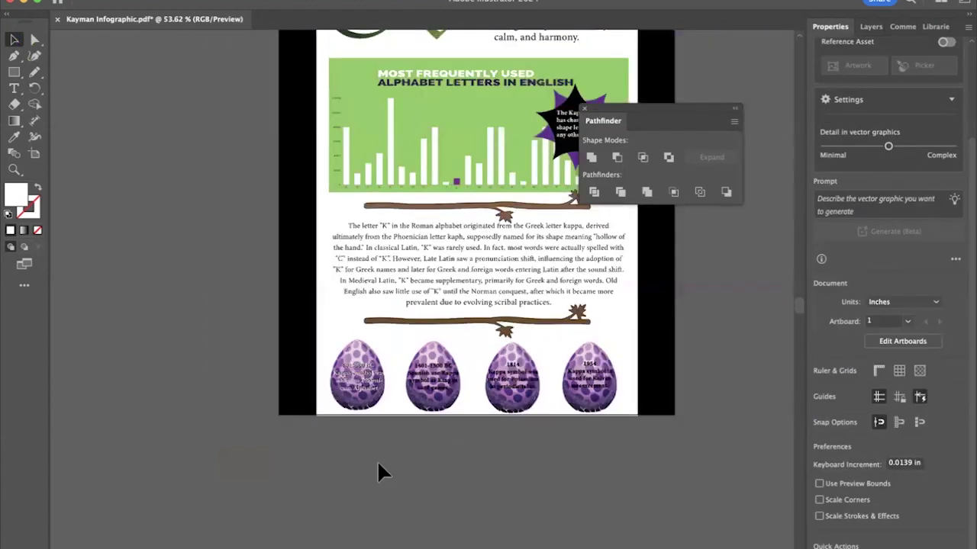
# Step: Draw a closed Pen-tool path around the first egg from its top to its lower sides
pyautogui.scroll(4, 378, 463)
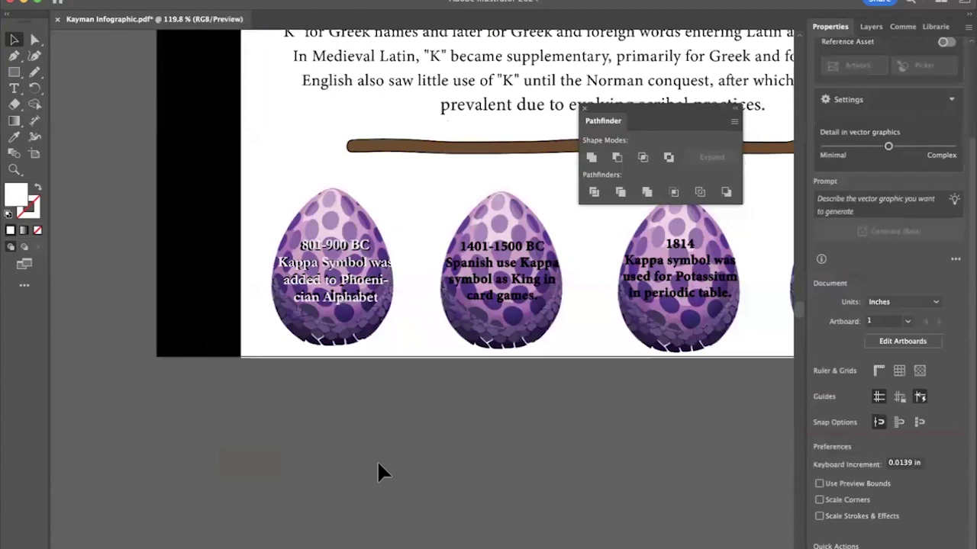
pyautogui.scroll(2, 377, 460)
pyautogui.click(17, 70)
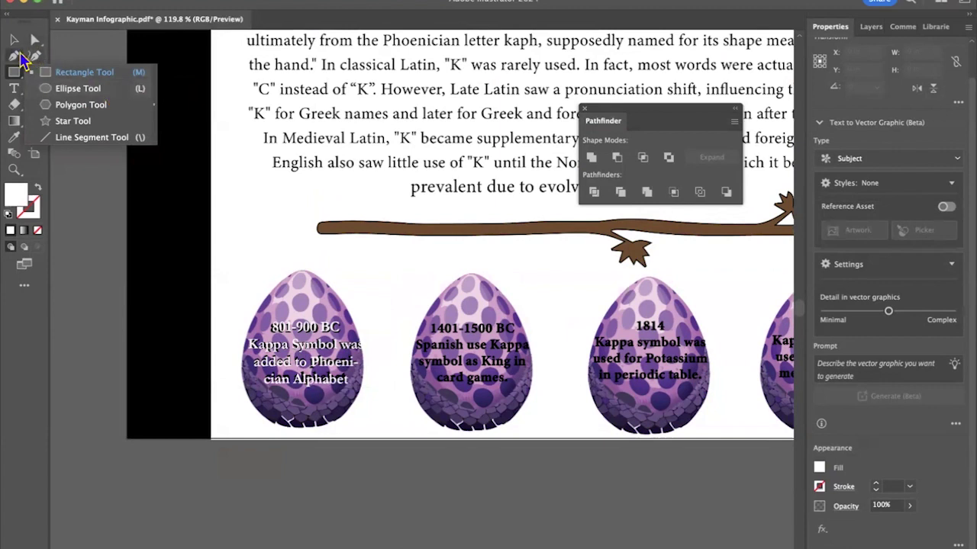
pyautogui.click(16, 55)
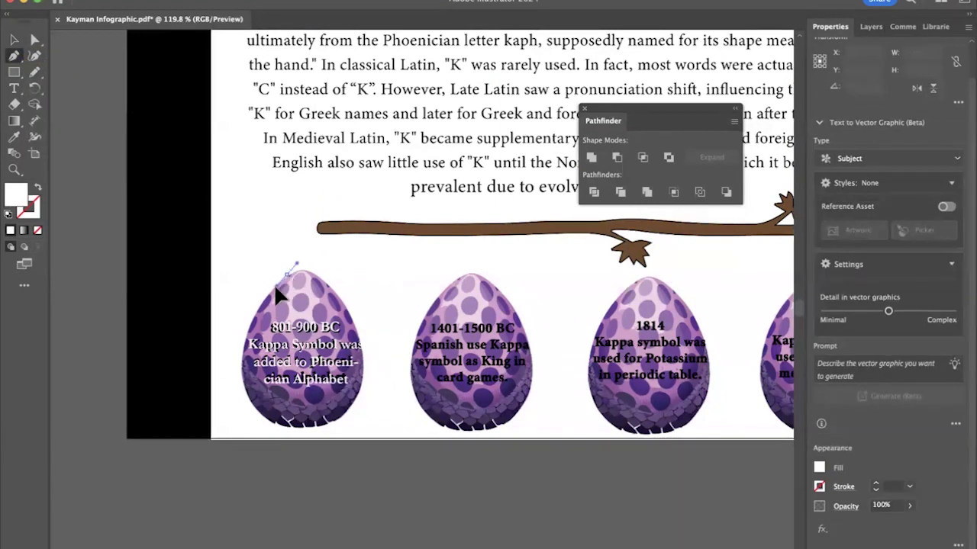
pyautogui.moveTo(271, 279); pyautogui.dragTo(272, 280)
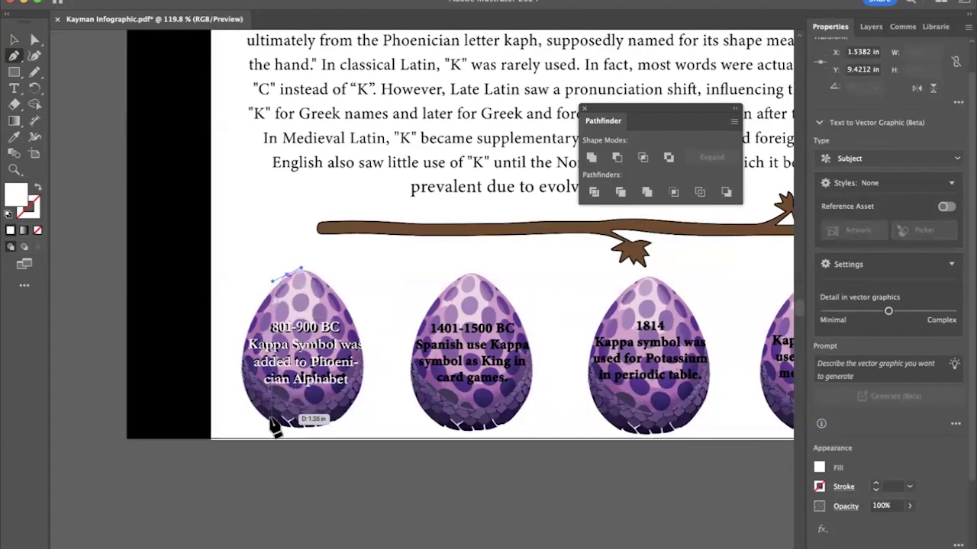
pyautogui.moveTo(257, 412); pyautogui.dragTo(289, 467)
pyautogui.moveTo(352, 403); pyautogui.dragTo(382, 364)
pyautogui.moveTo(288, 275); pyautogui.dragTo(272, 281)
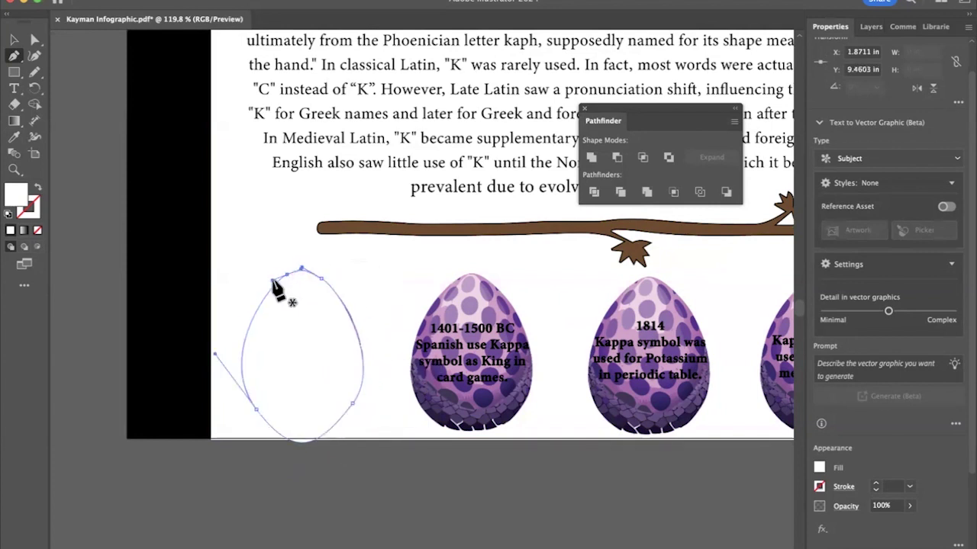
# Step: Reshape the outline's bottom and lower-right curves with Direct Selection to match the egg
pyautogui.press('a')
pyautogui.click(256, 411)
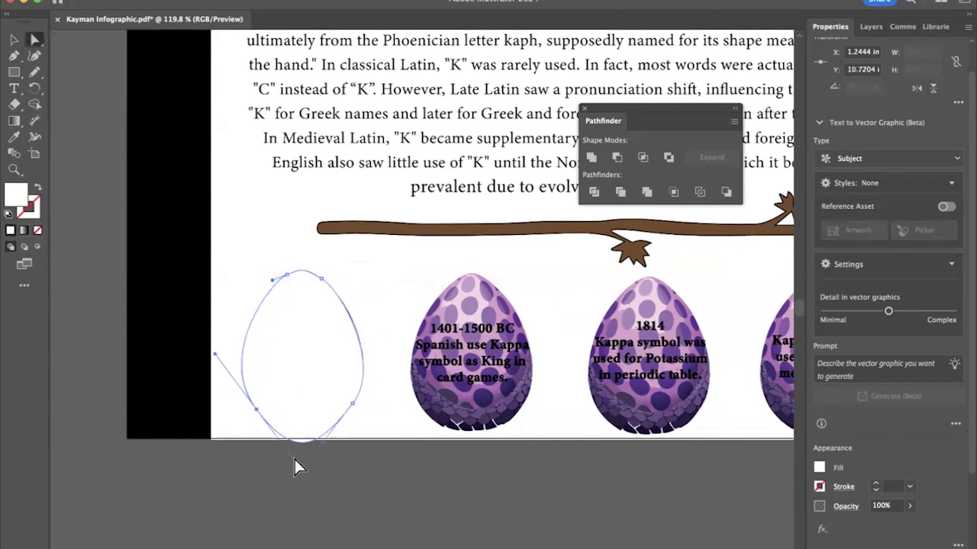
pyautogui.moveTo(296, 463); pyautogui.dragTo(281, 437)
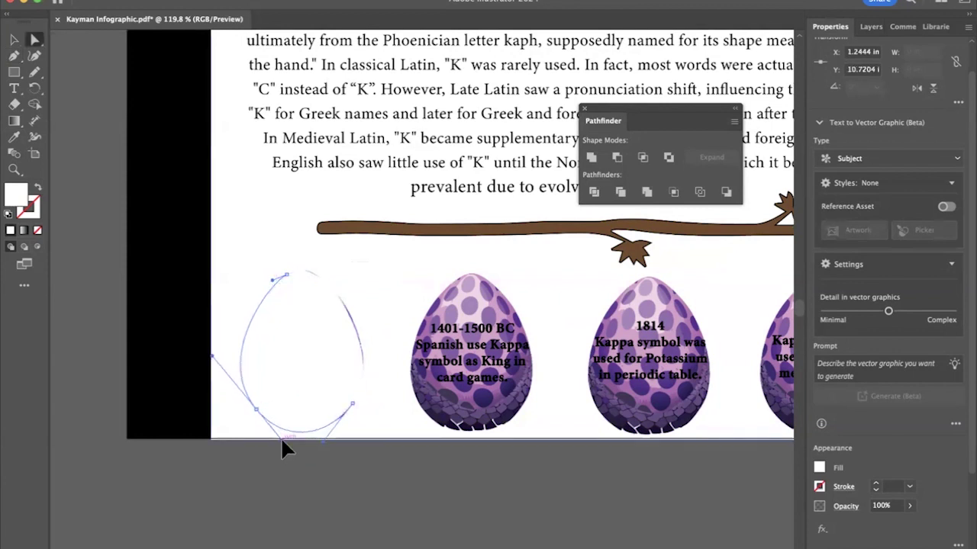
pyautogui.click(329, 440)
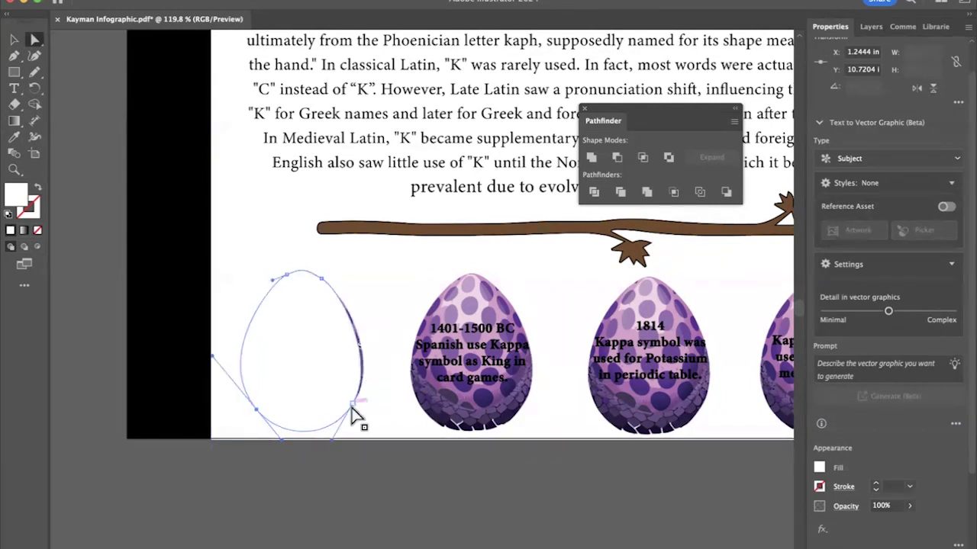
pyautogui.moveTo(357, 402); pyautogui.dragTo(360, 402)
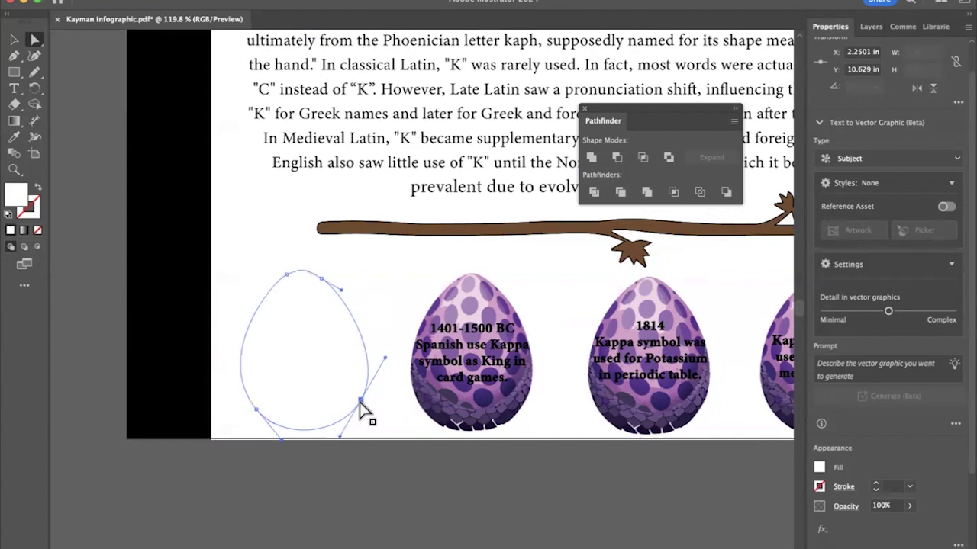
# Step: Give the egg shape a black fill and lower its opacity to 56%
pyautogui.doubleClick(17, 203)
pyautogui.moveTo(396, 337); pyautogui.dragTo(480, 376)
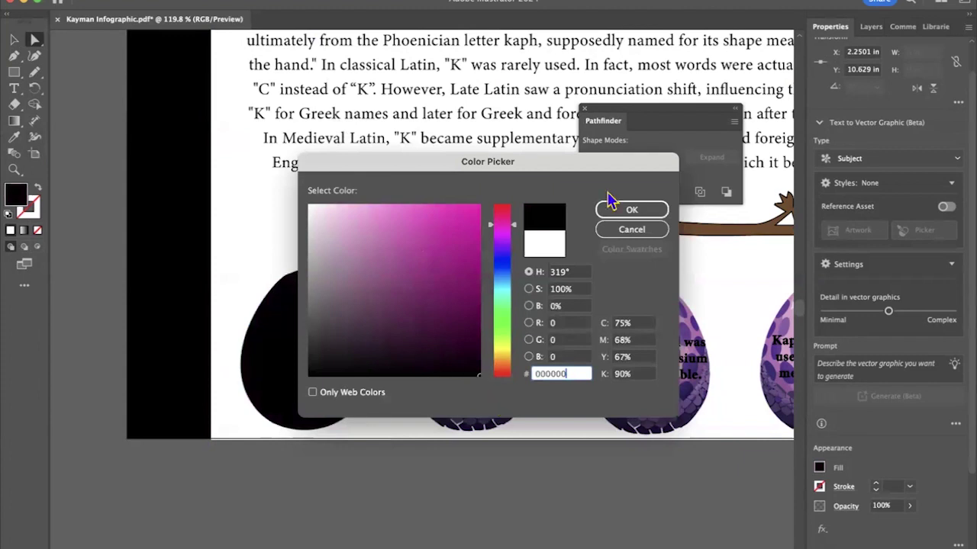
pyautogui.click(621, 212)
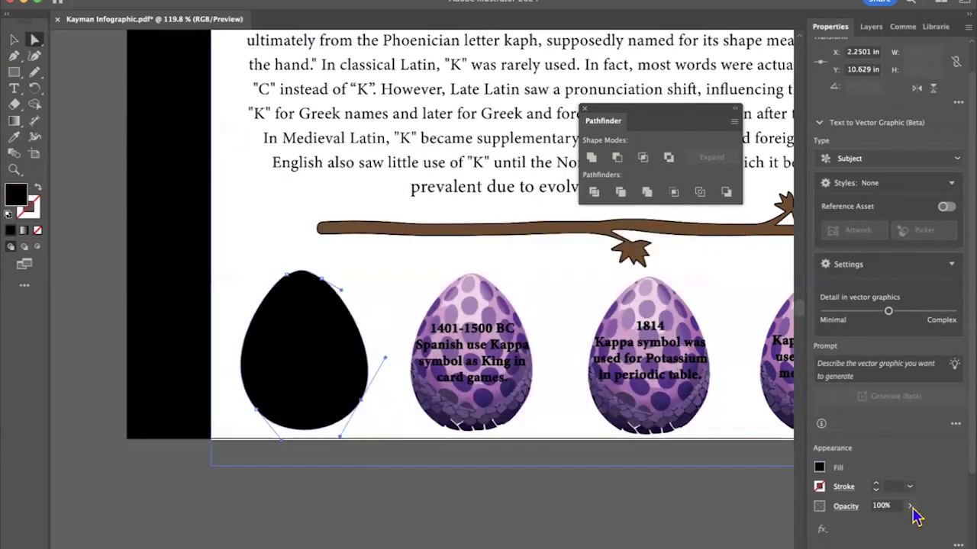
pyautogui.click(910, 507)
pyautogui.moveTo(907, 524); pyautogui.dragTo(886, 524)
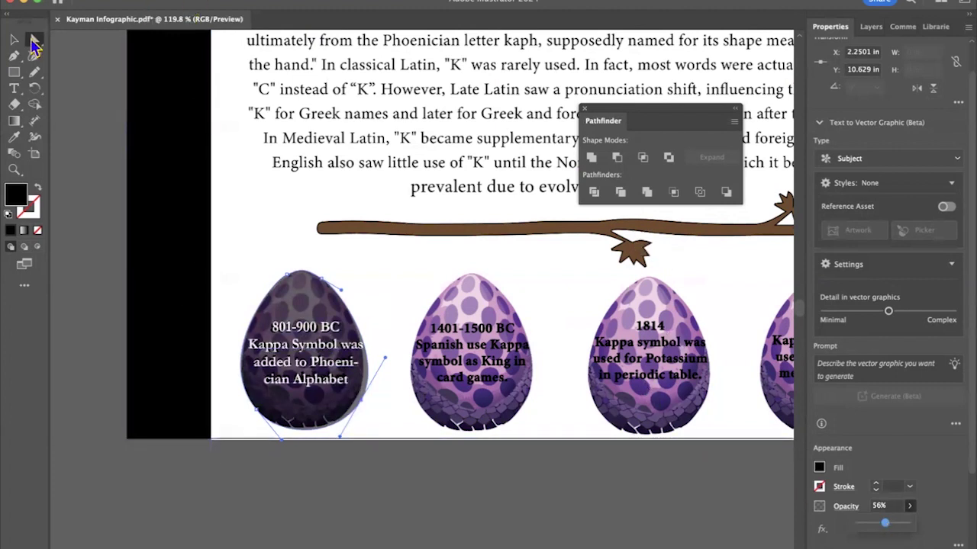
# Step: Fit the page in view and reselect the dark egg overlay
pyautogui.click(14, 42)
pyautogui.click(486, 543)
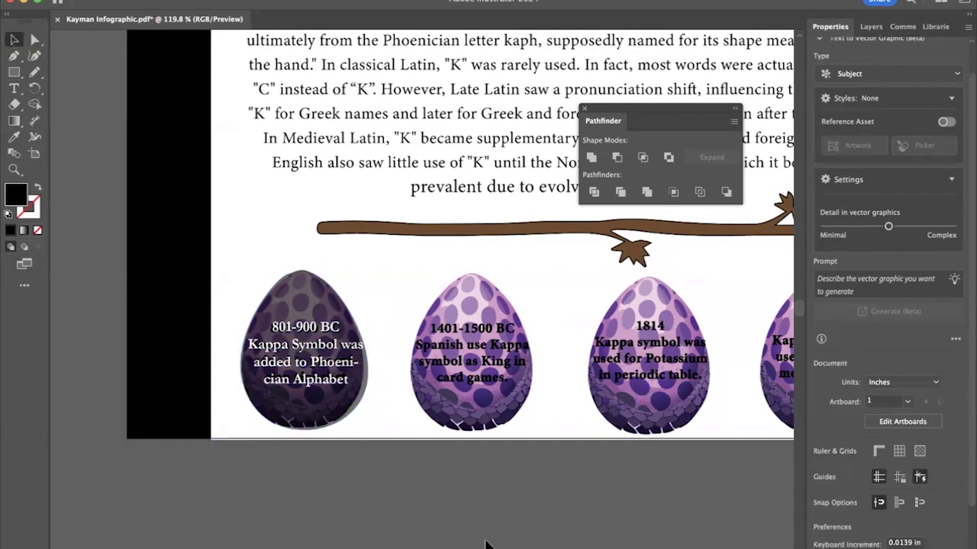
pyautogui.hotkey('ctrl', '0')
pyautogui.scroll(5, 485, 544)
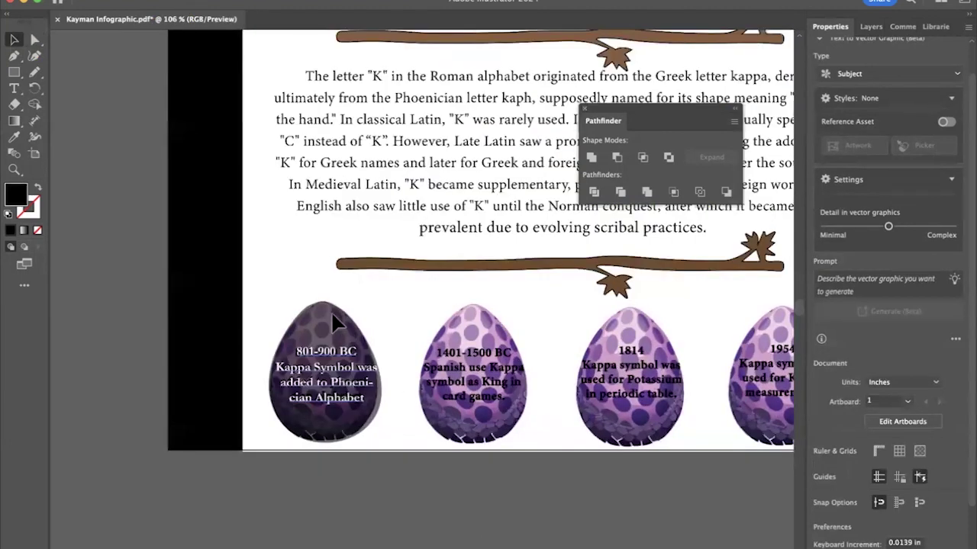
pyautogui.click(333, 324)
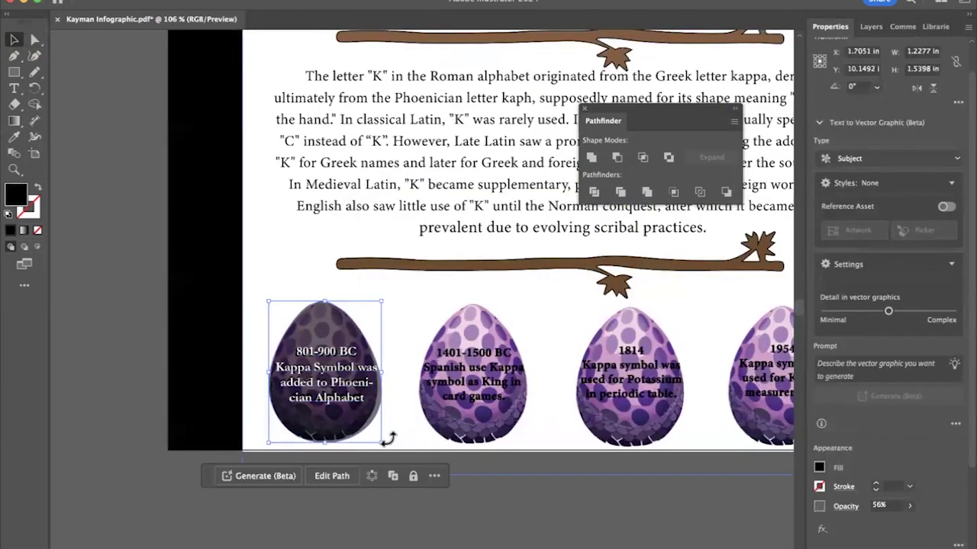
pyautogui.moveTo(383, 445)
pyautogui.mouseDown()
pyautogui.moveTo(399, 443)
pyautogui.moveTo(377, 442)
pyautogui.mouseUp()
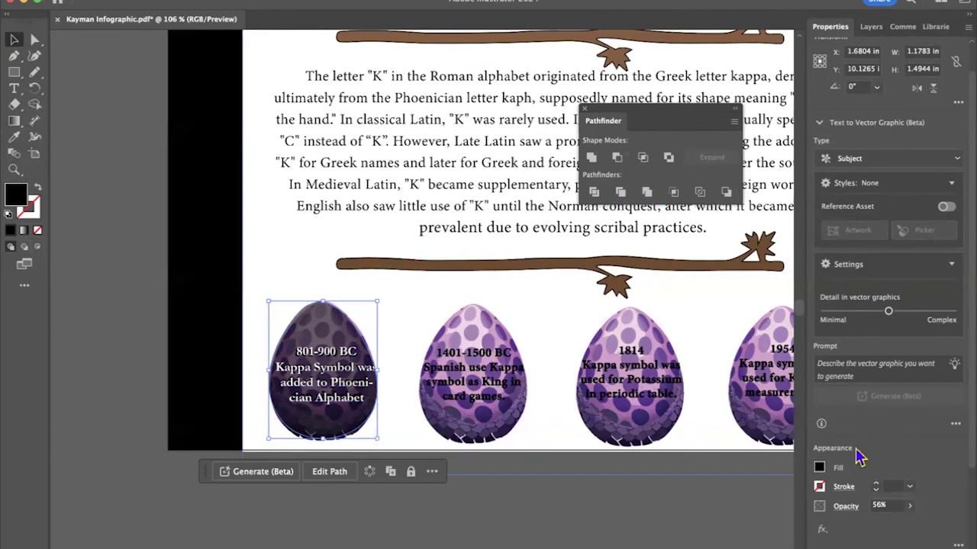
pyautogui.click(911, 508)
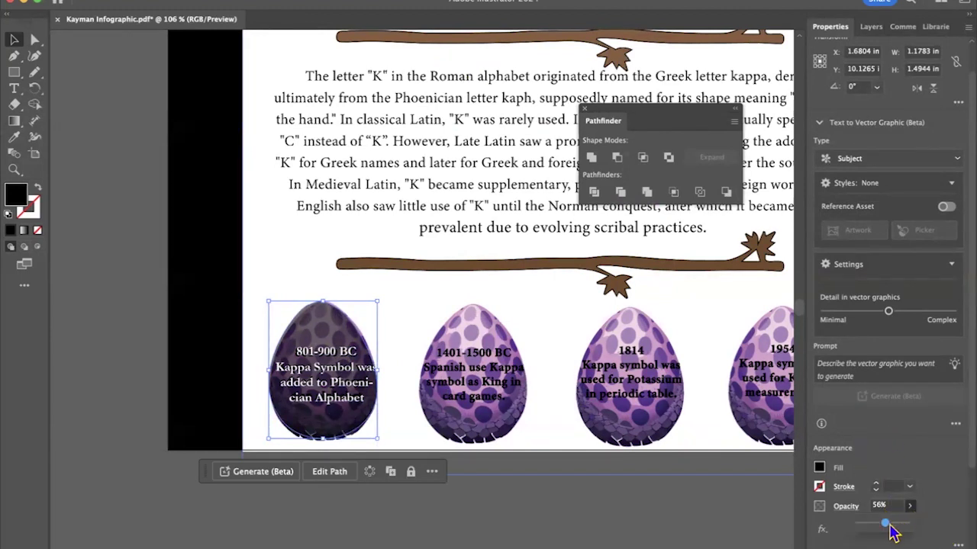
pyautogui.moveTo(890, 525); pyautogui.dragTo(872, 528)
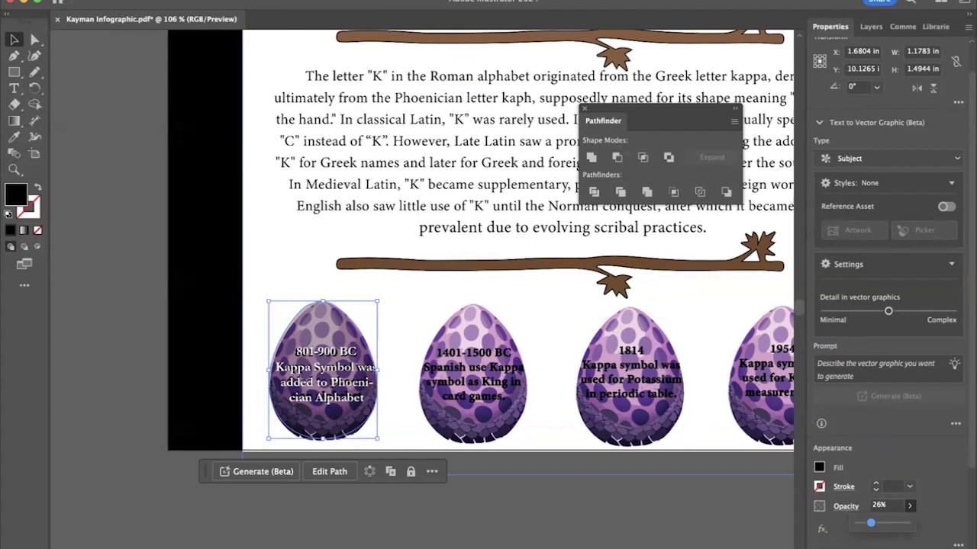
pyautogui.click(821, 529)
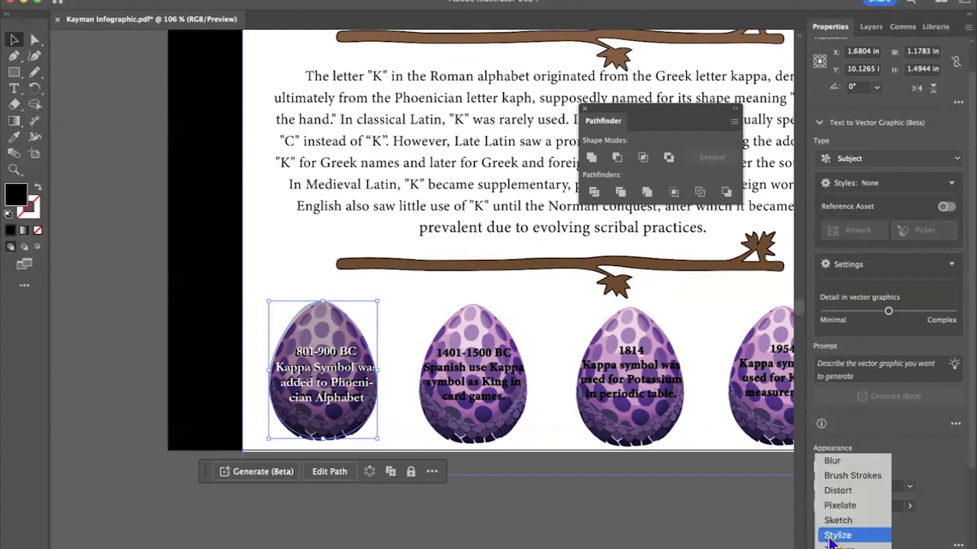
pyautogui.scroll(5, 840, 503)
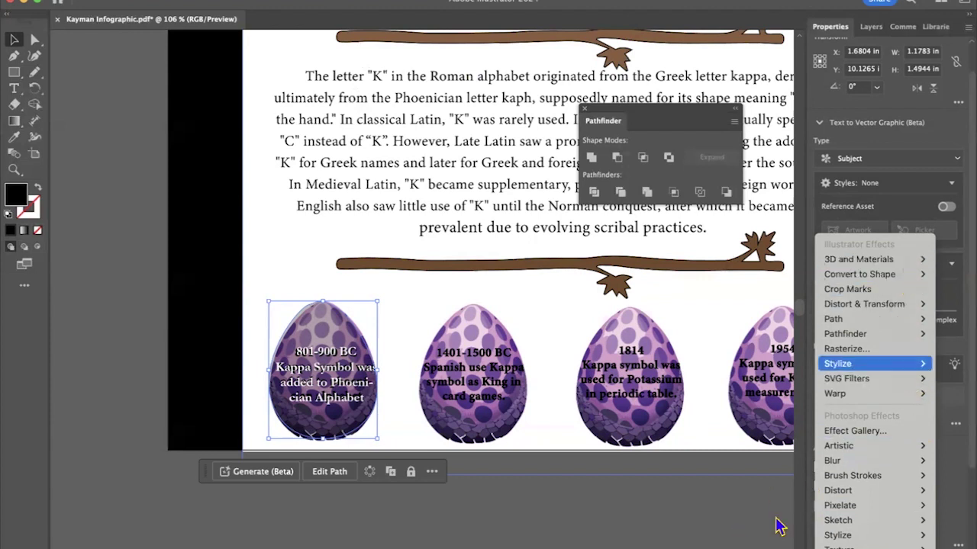
pyautogui.click(648, 544)
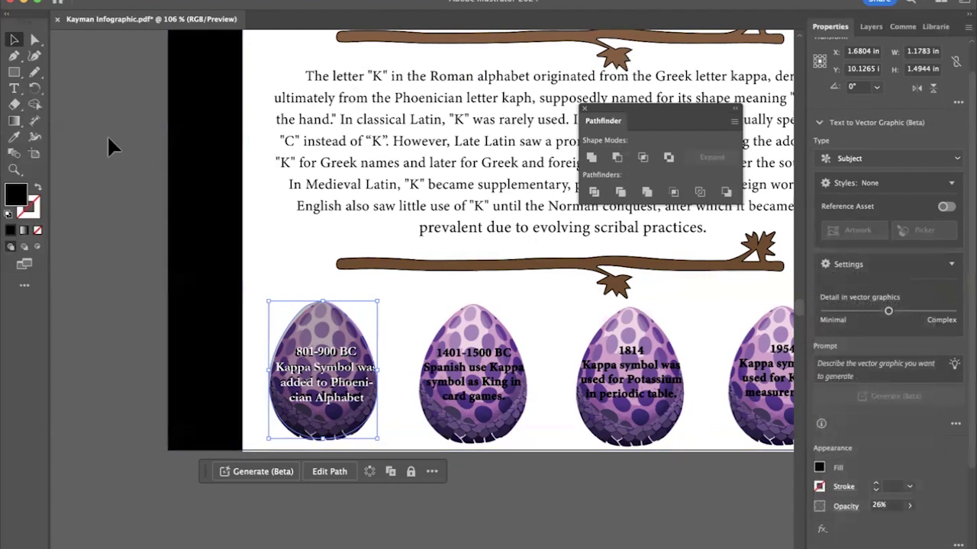
pyautogui.click(103, 202)
pyautogui.scroll(-3, 276, 526)
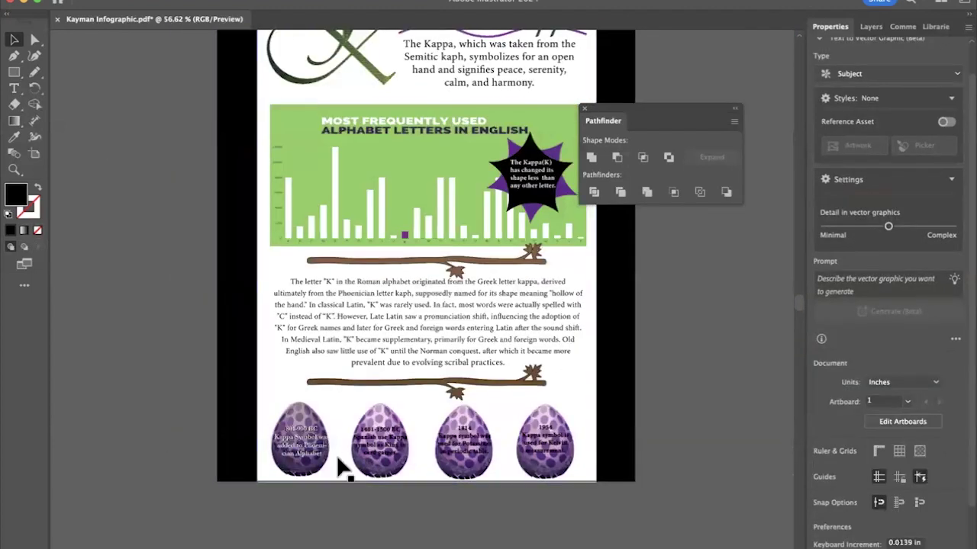
pyautogui.scroll(1, 302, 488)
pyautogui.scroll(3, 302, 488)
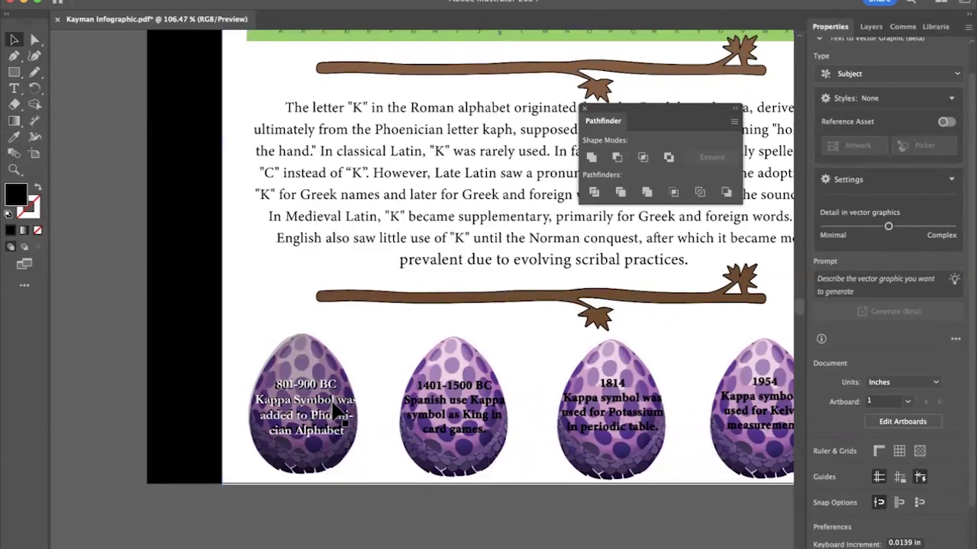
pyautogui.click(319, 353)
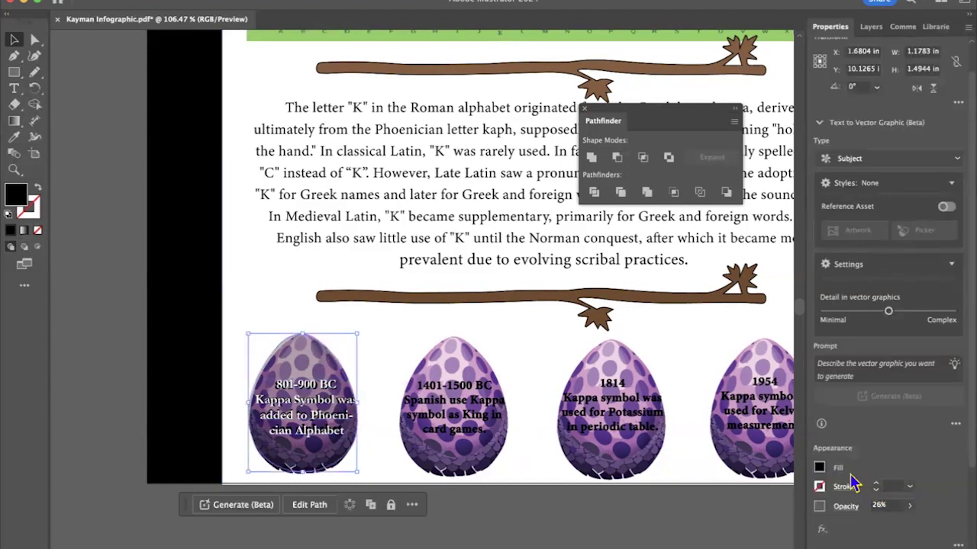
pyautogui.click(908, 504)
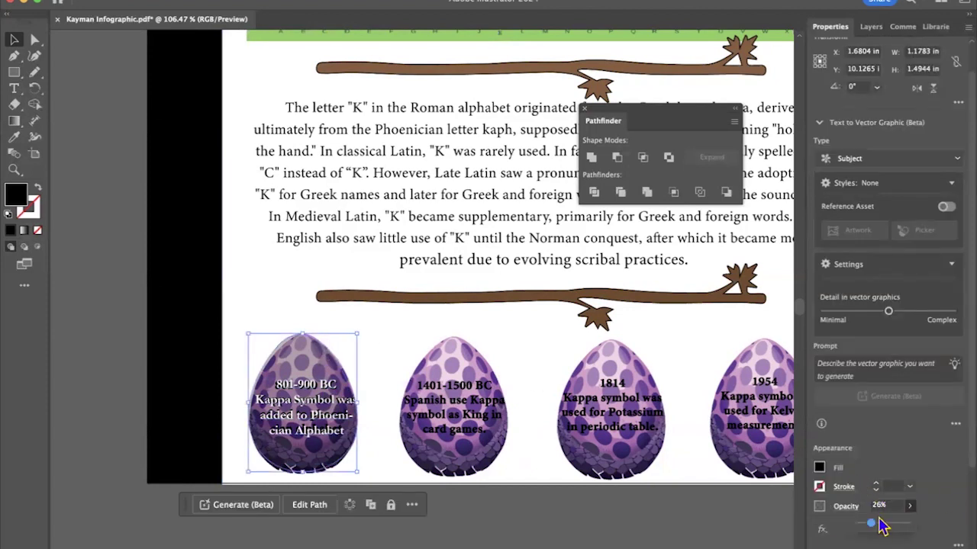
pyautogui.click(681, 544)
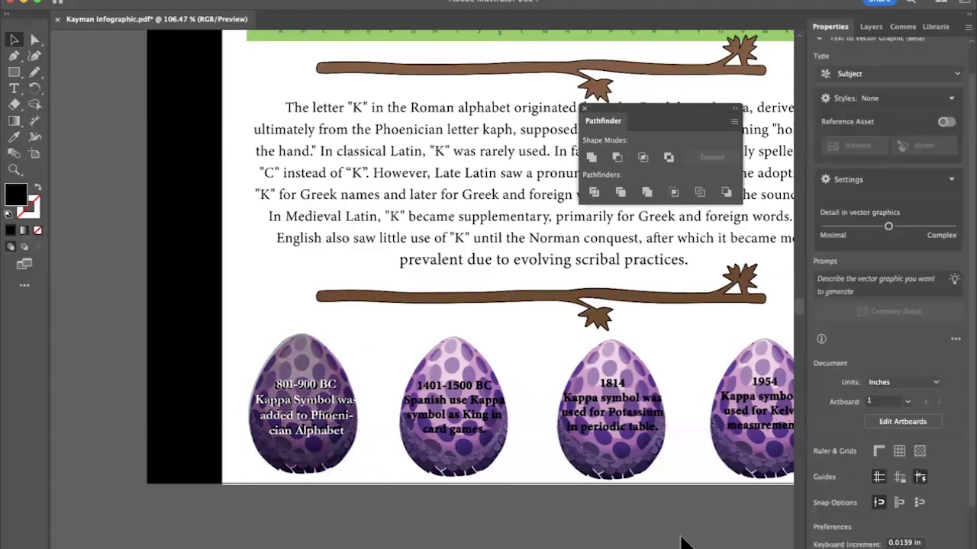
pyautogui.scroll(-5, 682, 543)
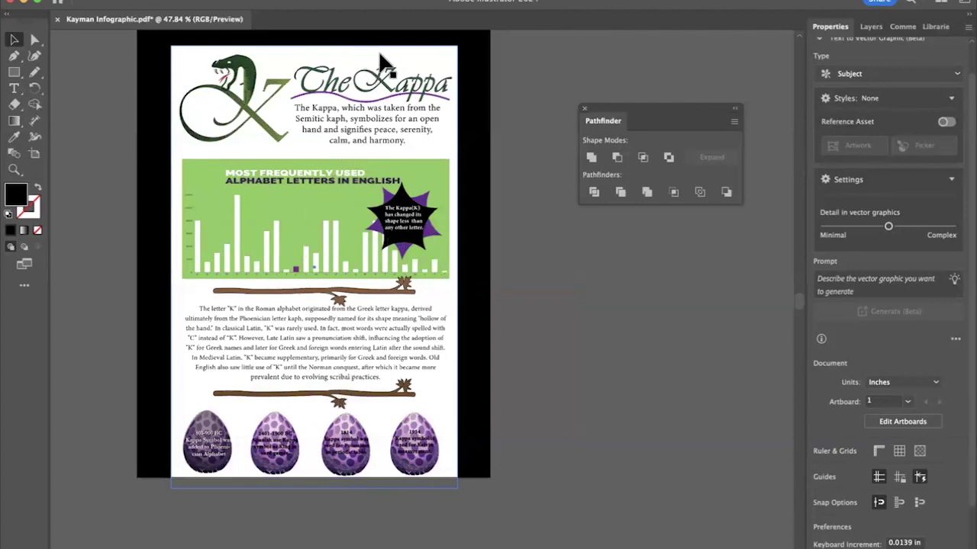
# Step: Draw a wavy freehand stroke with the Pencil tool on the pasteboard right of the page
pyautogui.scroll(5, 341, 370)
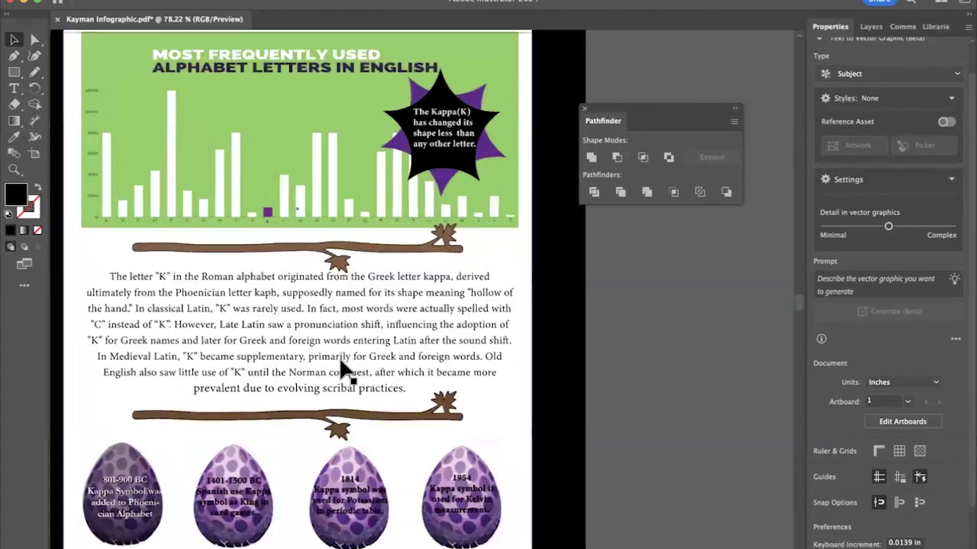
pyautogui.scroll(3, 341, 369)
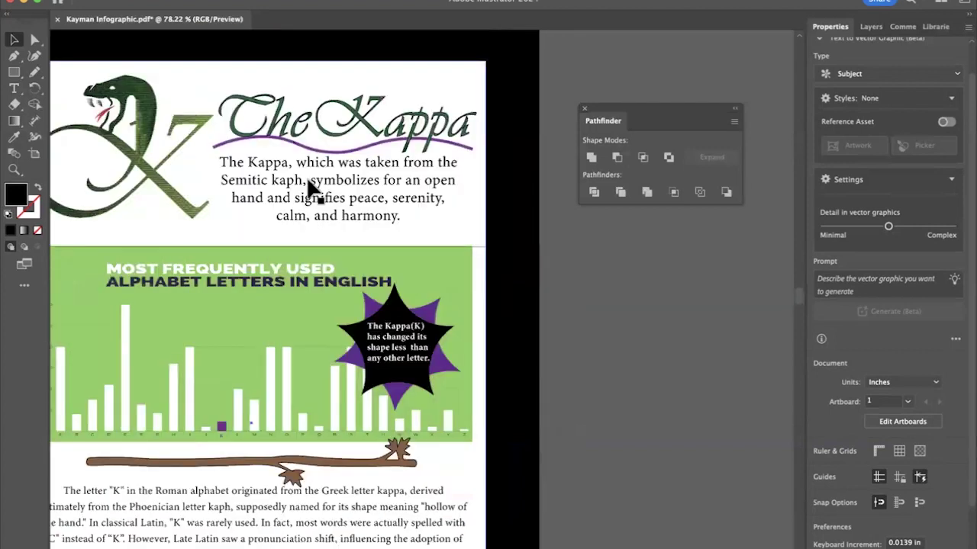
pyautogui.click(34, 54)
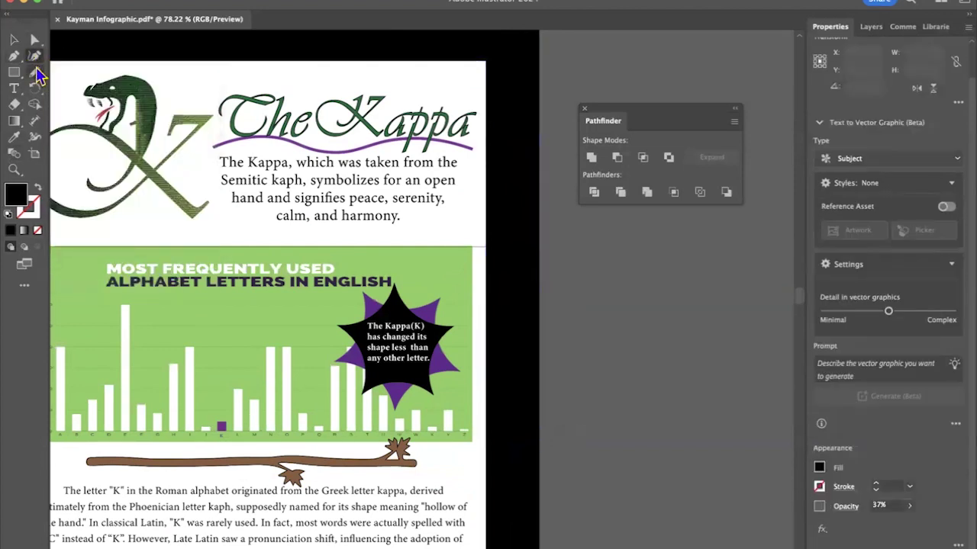
pyautogui.click(36, 75)
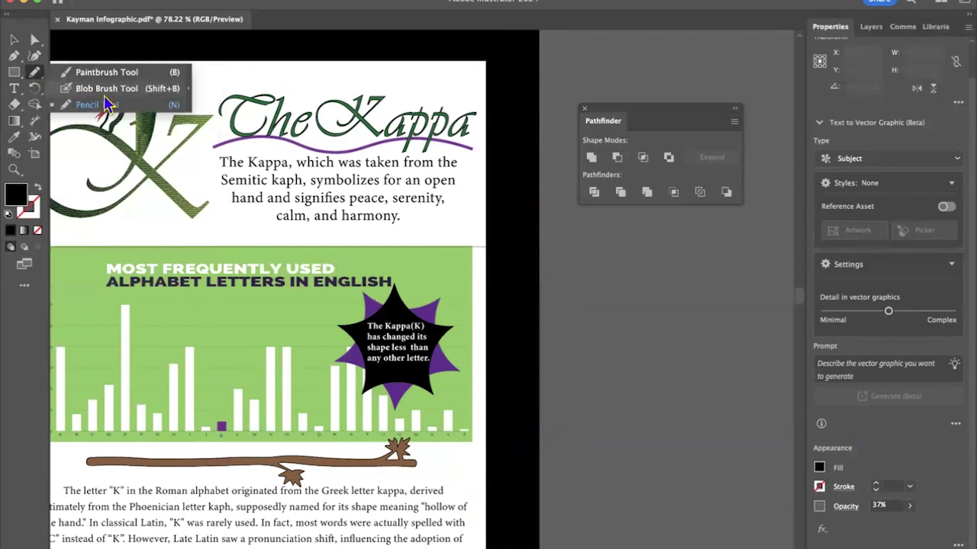
pyautogui.click(84, 105)
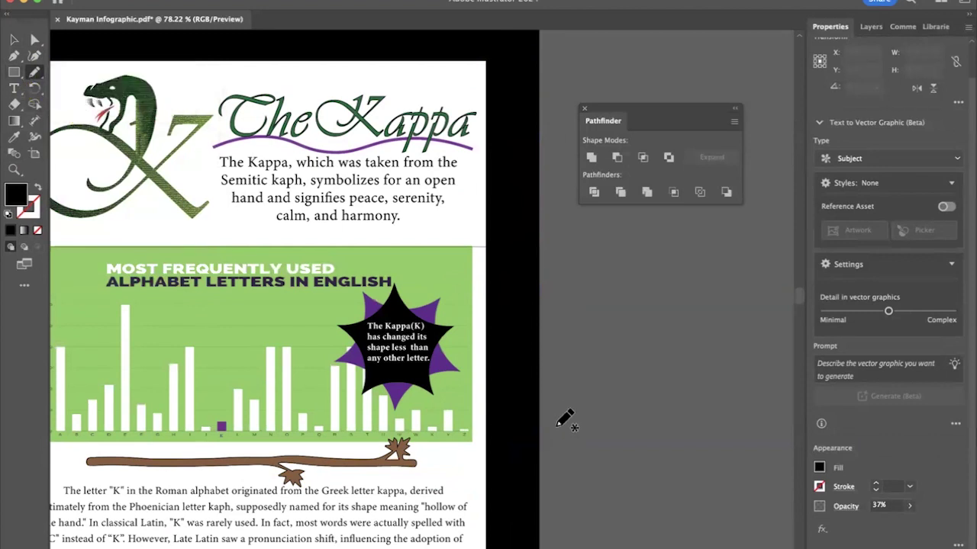
pyautogui.hscroll(3, 565, 418)
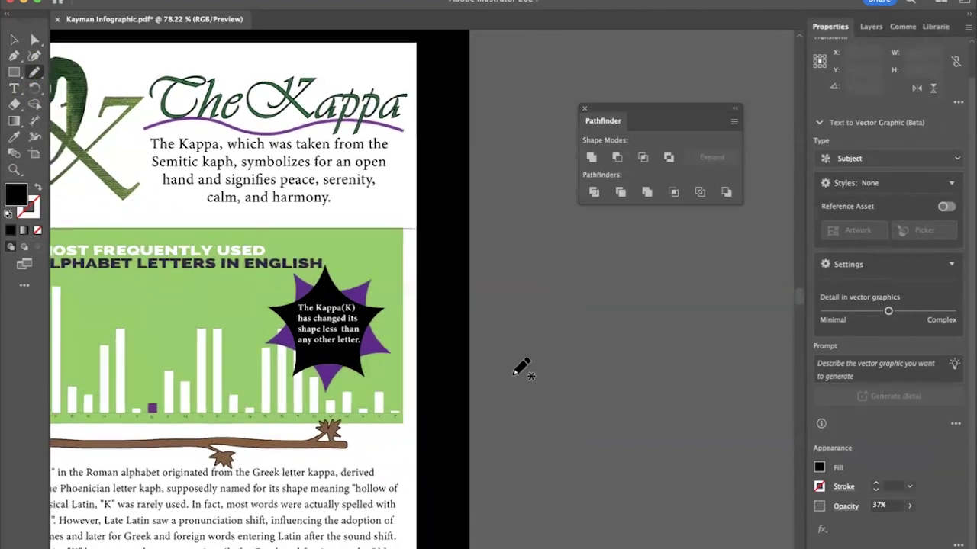
pyautogui.hscroll(3, 513, 374)
pyautogui.moveTo(432, 261)
pyautogui.mouseDown()
pyautogui.moveTo(486, 283)
pyautogui.moveTo(551, 261)
pyautogui.moveTo(614, 268)
pyautogui.moveTo(674, 317)
pyautogui.moveTo(724, 319)
pyautogui.moveTo(749, 268)
pyautogui.moveTo(758, 313)
pyautogui.moveTo(768, 348)
pyautogui.mouseUp()
pyautogui.hscroll(4, 768, 348)
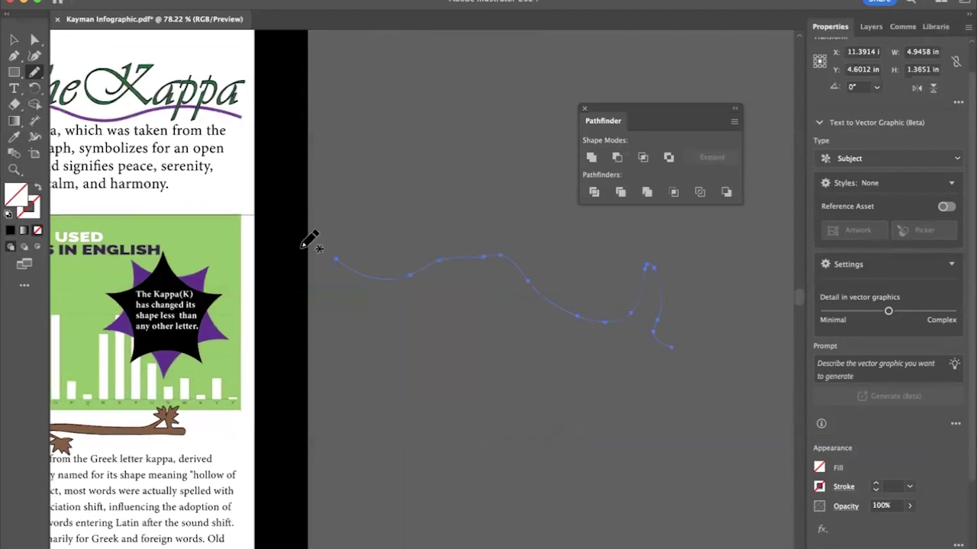
pyautogui.click(157, 1)
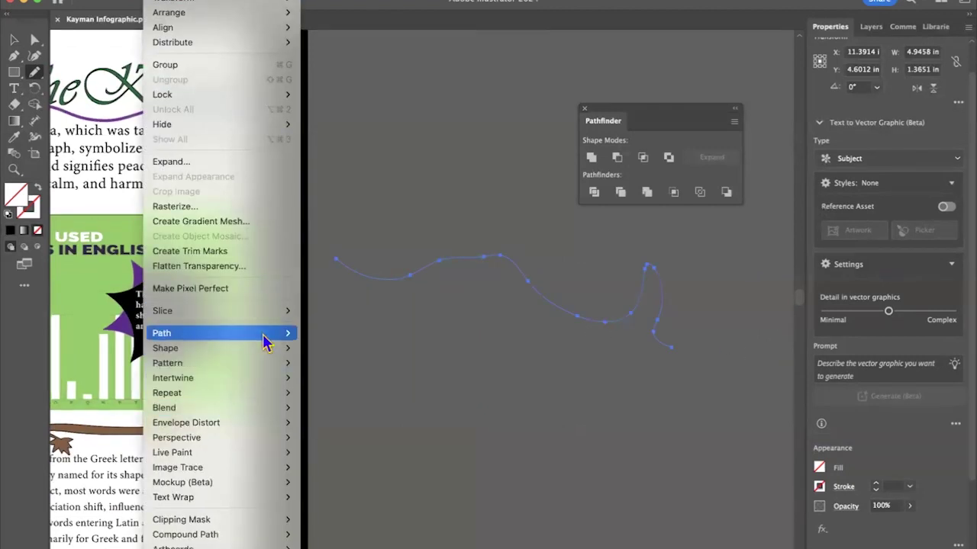
# Step: Apply Object > Path > Smooth to the wavy path at 100%
pyautogui.click(338, 432)
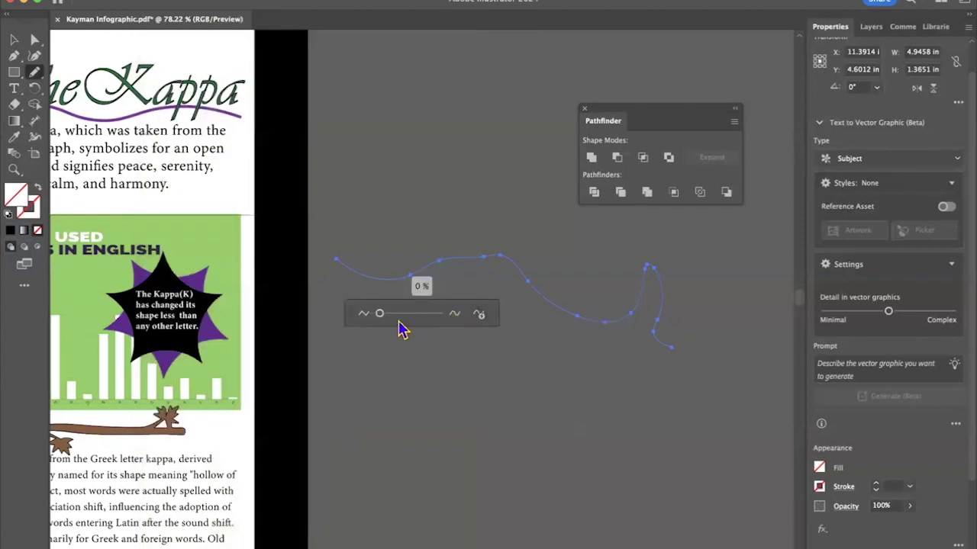
pyautogui.moveTo(400, 316); pyautogui.dragTo(419, 327)
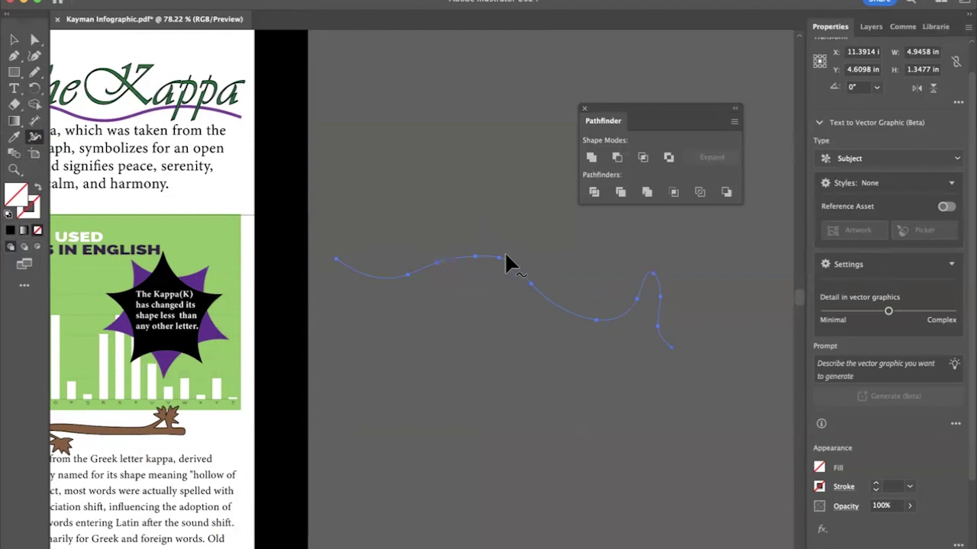
# Step: Switch among the Paintbrush, Width and Selection tools on the wavy path
pyautogui.click(35, 71)
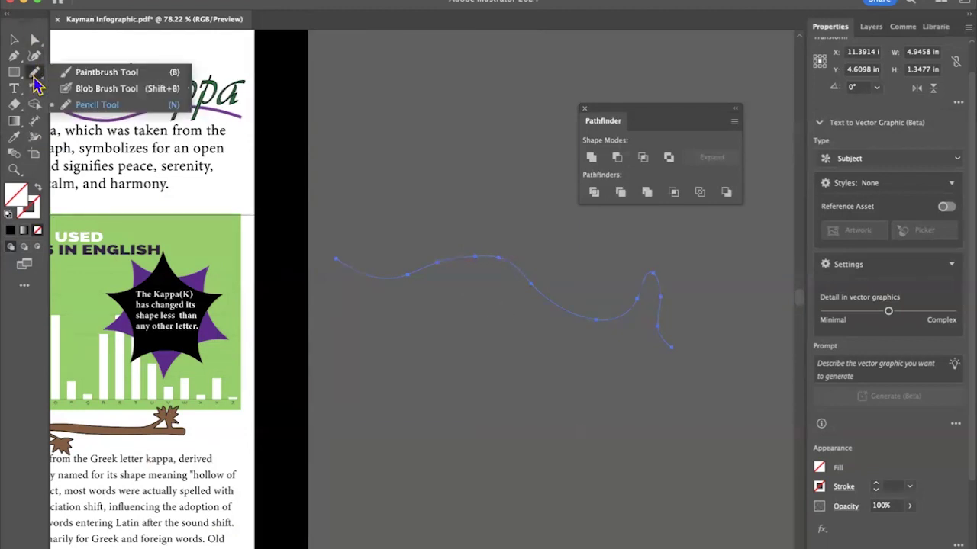
pyautogui.click(108, 72)
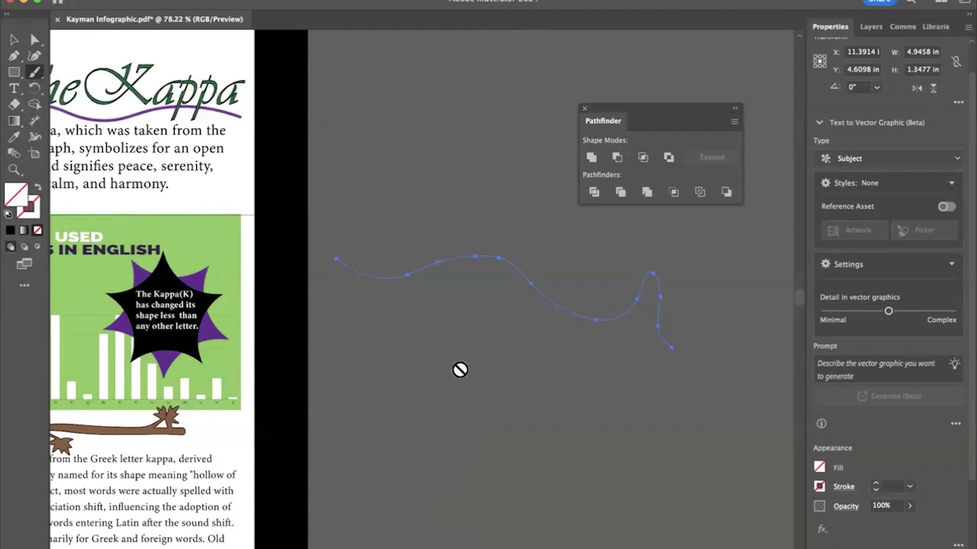
pyautogui.press('v')
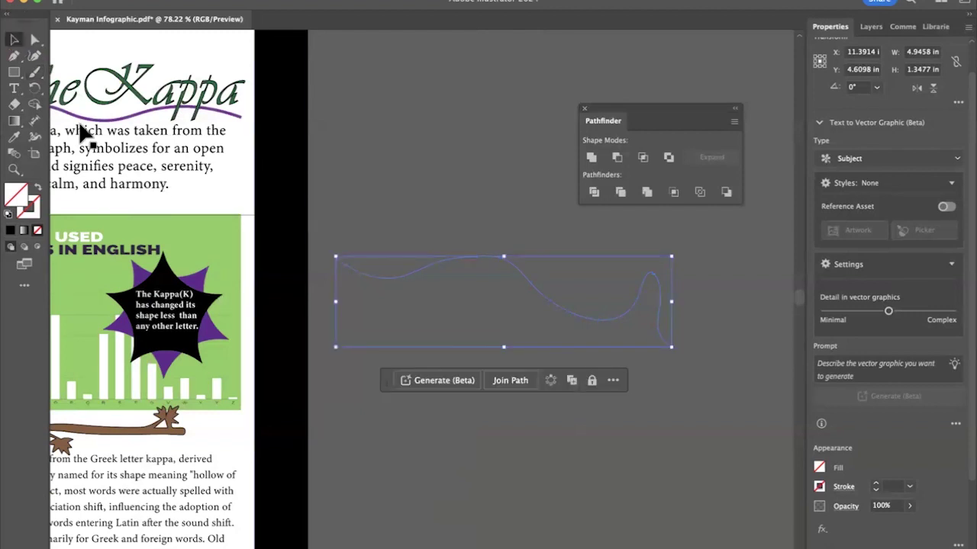
pyautogui.click(35, 137)
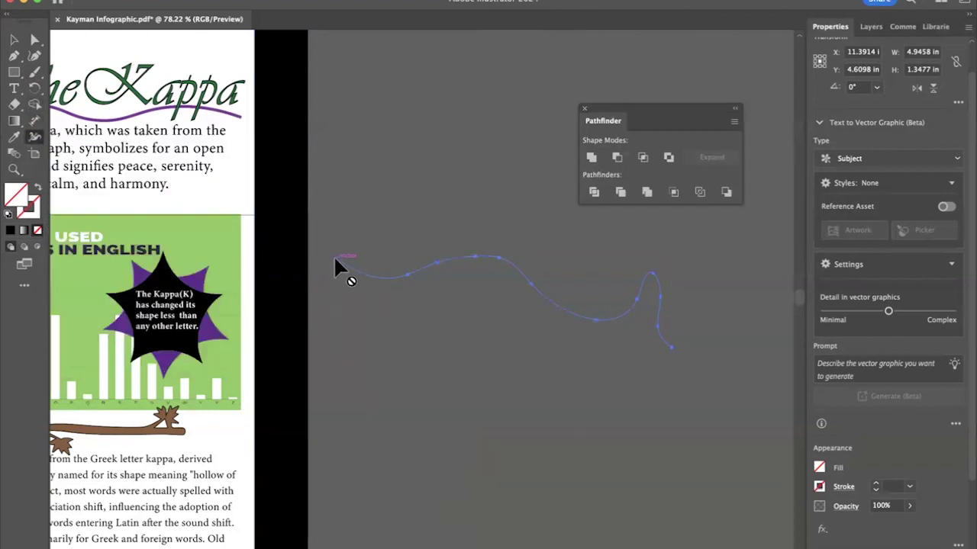
pyautogui.click(35, 75)
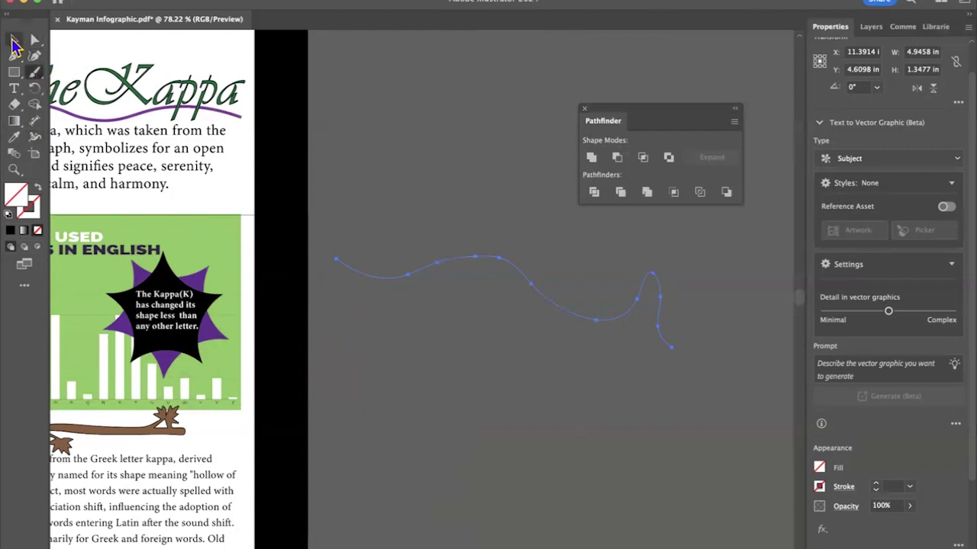
pyautogui.click(14, 47)
pyautogui.press('b')
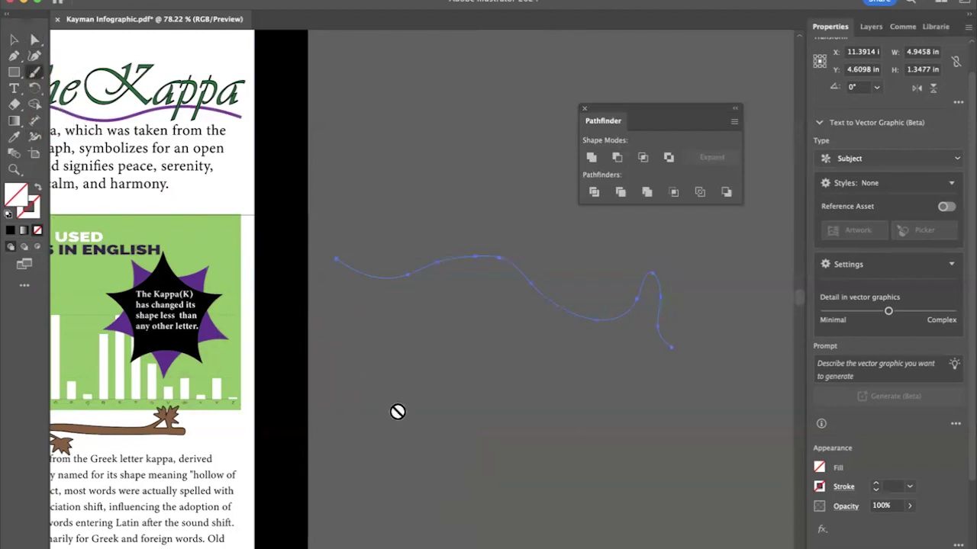
pyautogui.click(11, 46)
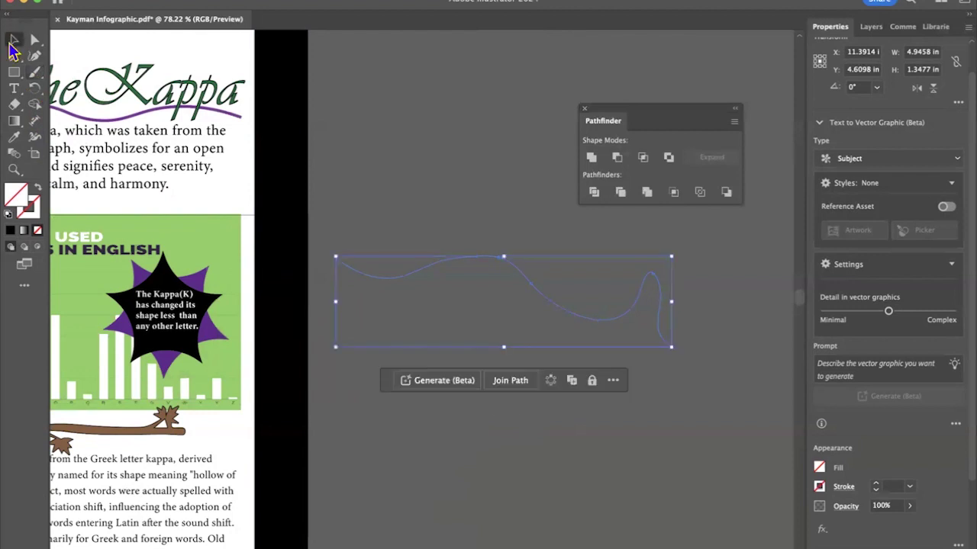
# Step: Give the wavy path a black 1 pt stroke, then delete it
pyautogui.click(445, 118)
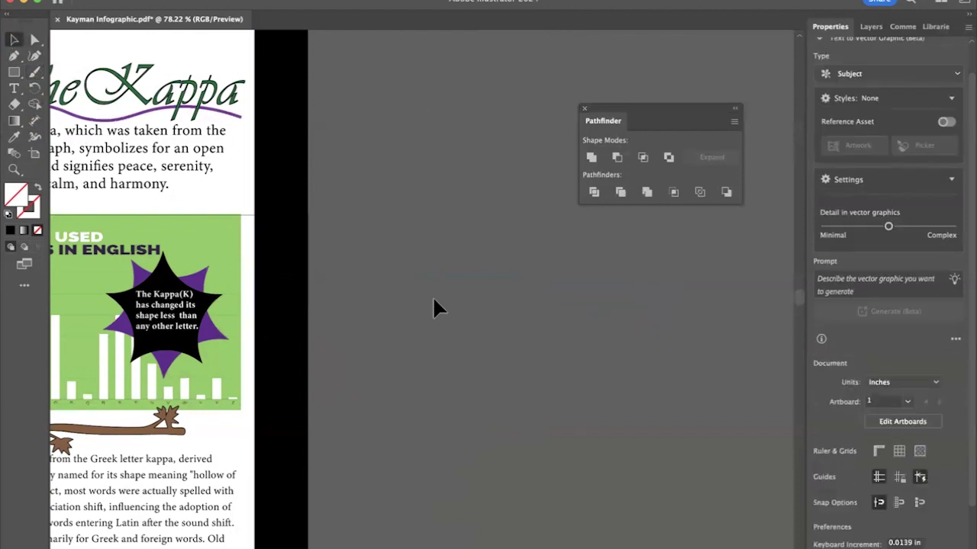
pyautogui.click(488, 269)
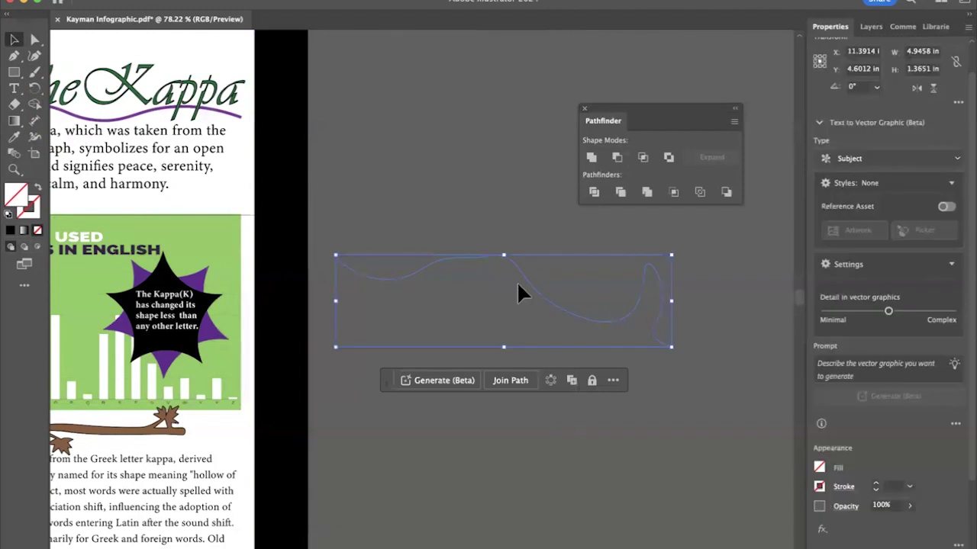
pyautogui.click(876, 484)
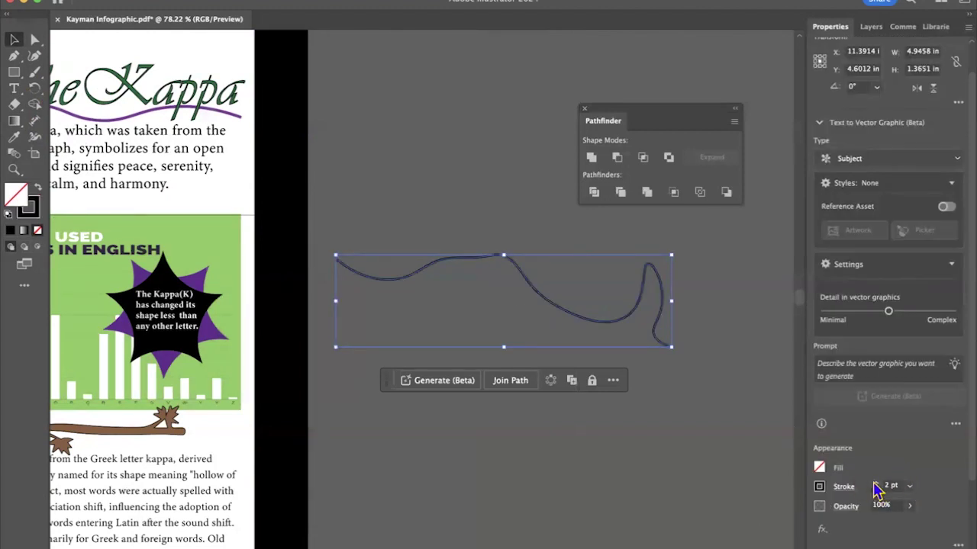
pyautogui.press('Delete')
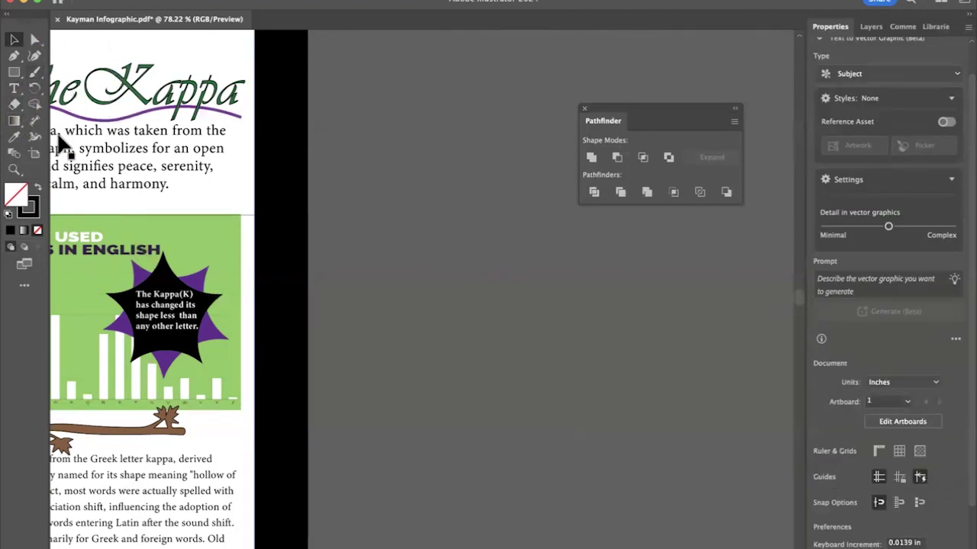
# Step: Draw a new wavy line with the Pencil tool right of the page
pyautogui.click(41, 74)
pyautogui.click(95, 102)
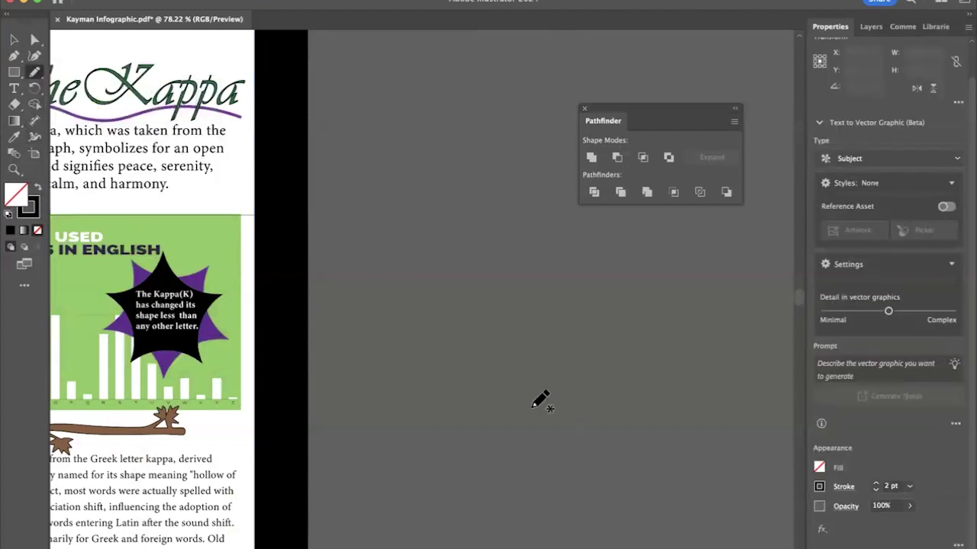
pyautogui.moveTo(372, 242)
pyautogui.mouseDown()
pyautogui.moveTo(380, 284)
pyautogui.moveTo(550, 268)
pyautogui.moveTo(617, 358)
pyautogui.moveTo(702, 354)
pyautogui.moveTo(718, 322)
pyautogui.mouseUp()
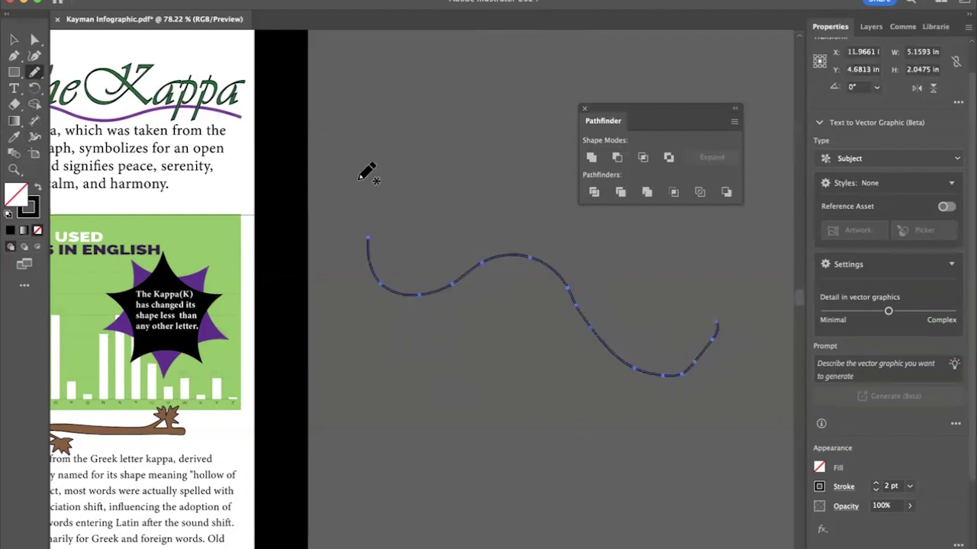
# Step: Smooth the wave with Object > Path > Smooth at 84%
pyautogui.click(175, 3)
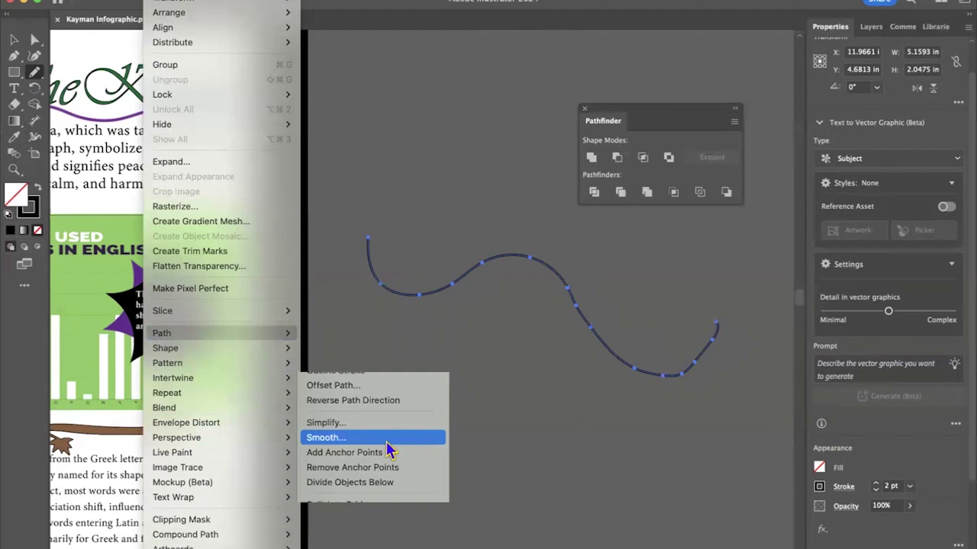
pyautogui.click(386, 440)
pyautogui.moveTo(378, 315); pyautogui.dragTo(426, 319)
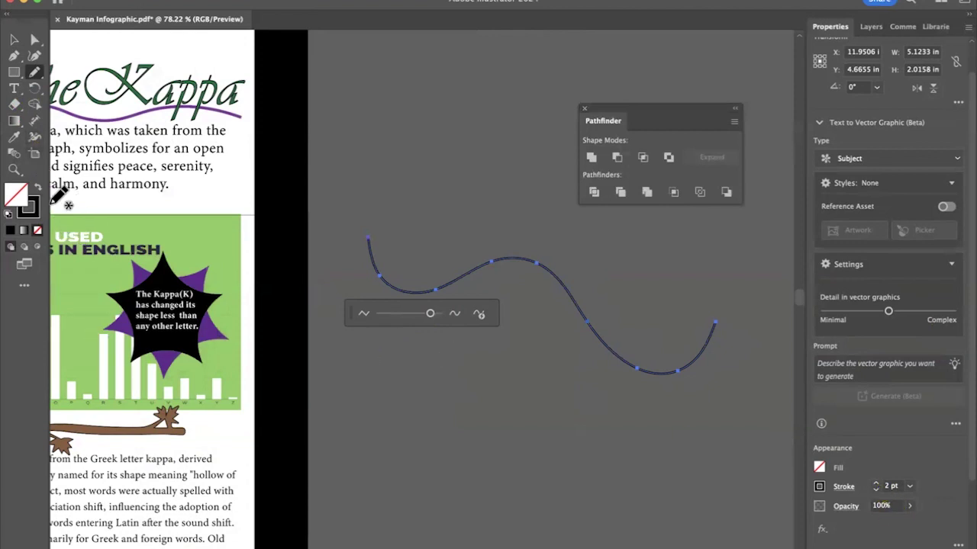
# Step: Widen the wave into a 45.54 pt tapered black stroke with the Width tool
pyautogui.click(34, 136)
pyautogui.moveTo(491, 262); pyautogui.dragTo(502, 279)
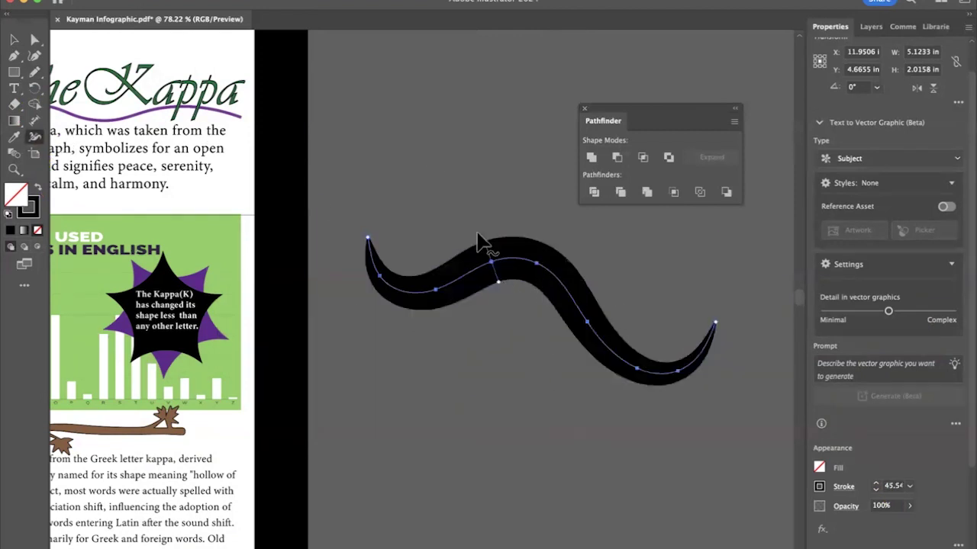
pyautogui.click(15, 39)
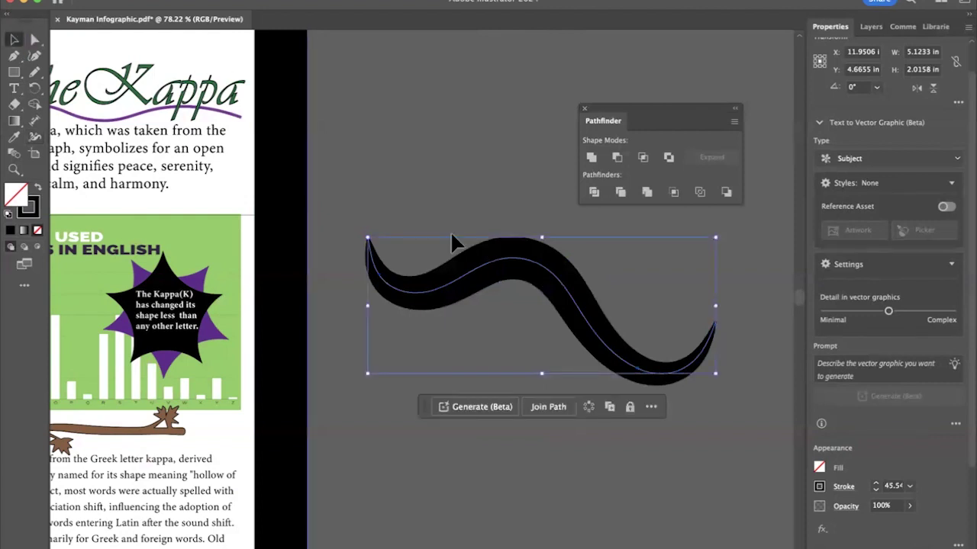
pyautogui.click(318, 203)
# Step: Move the black wave onto the page across 'The Kappa' title
pyautogui.hscroll(-10, 318, 202)
pyautogui.click(691, 321)
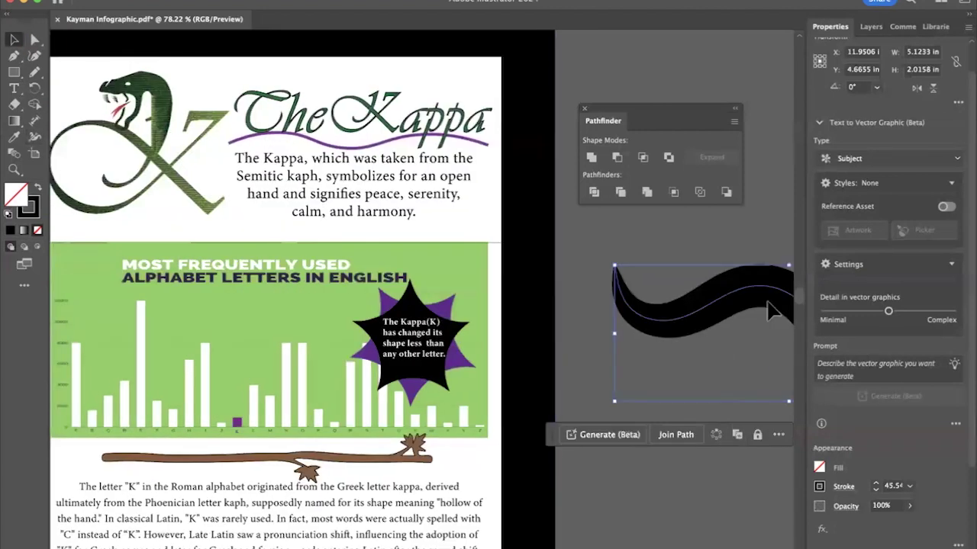
pyautogui.moveTo(770, 311); pyautogui.dragTo(345, 110)
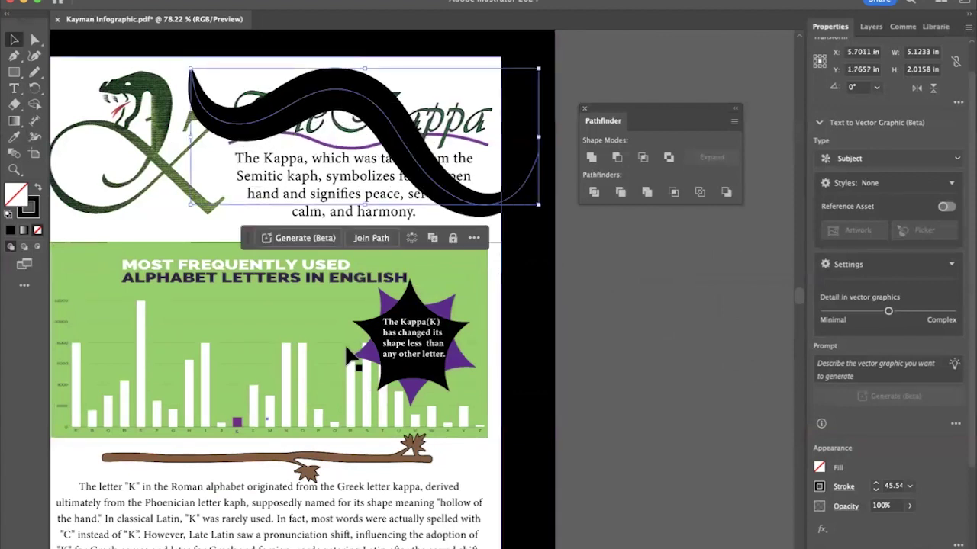
pyautogui.scroll(-5, 348, 355)
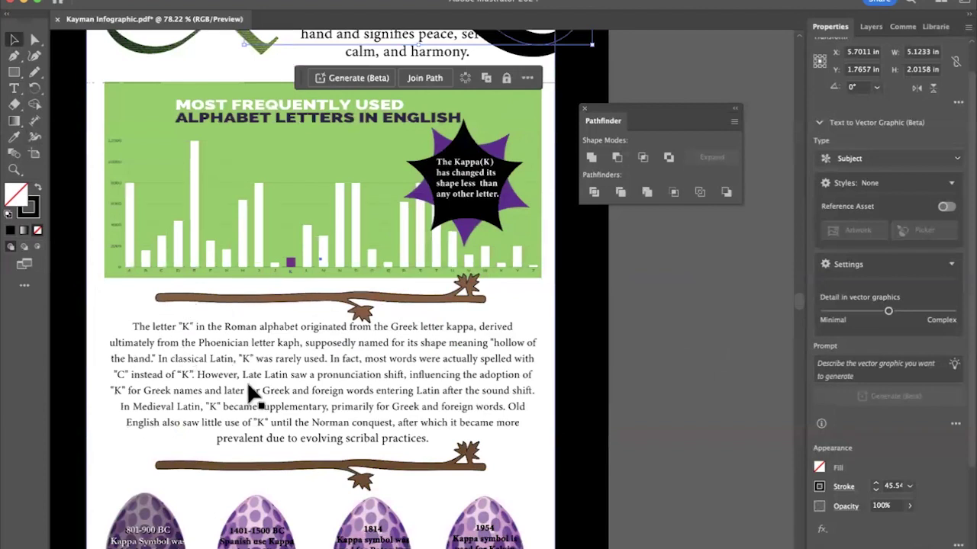
pyautogui.scroll(-3, 467, 286)
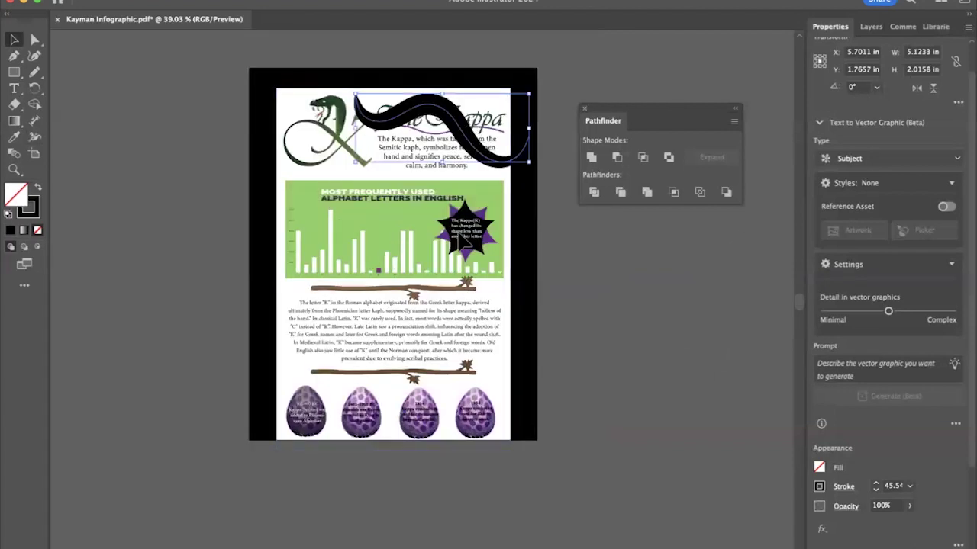
# Step: Move the wave down above the eggs and scale it wider and flatter
pyautogui.moveTo(458, 122); pyautogui.dragTo(421, 368)
pyautogui.scroll(3, 419, 365)
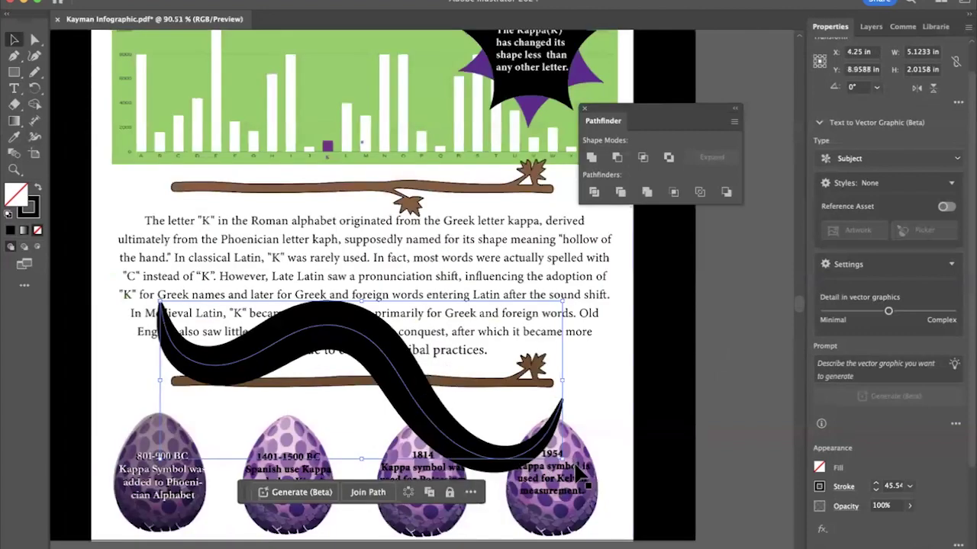
pyautogui.moveTo(563, 457); pyautogui.dragTo(586, 413)
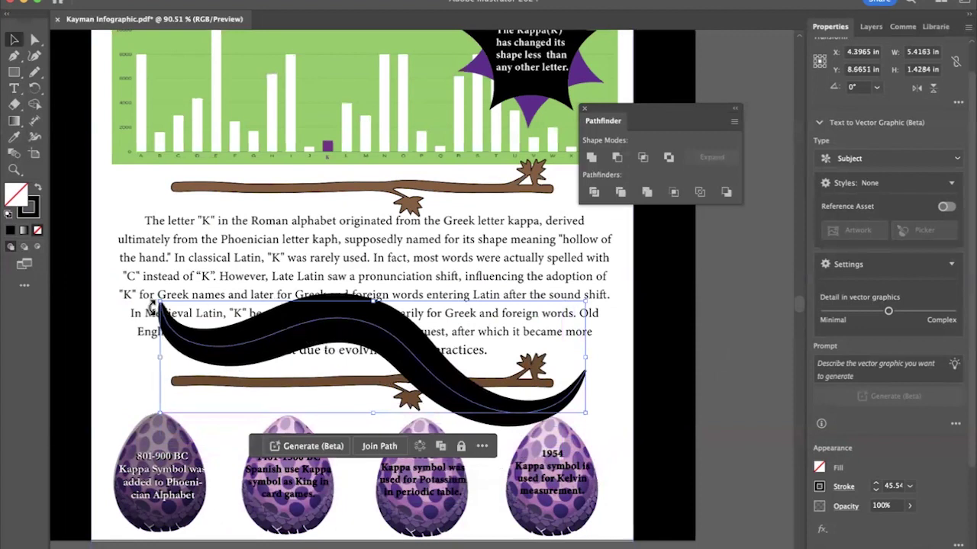
pyautogui.moveTo(160, 301); pyautogui.dragTo(145, 338)
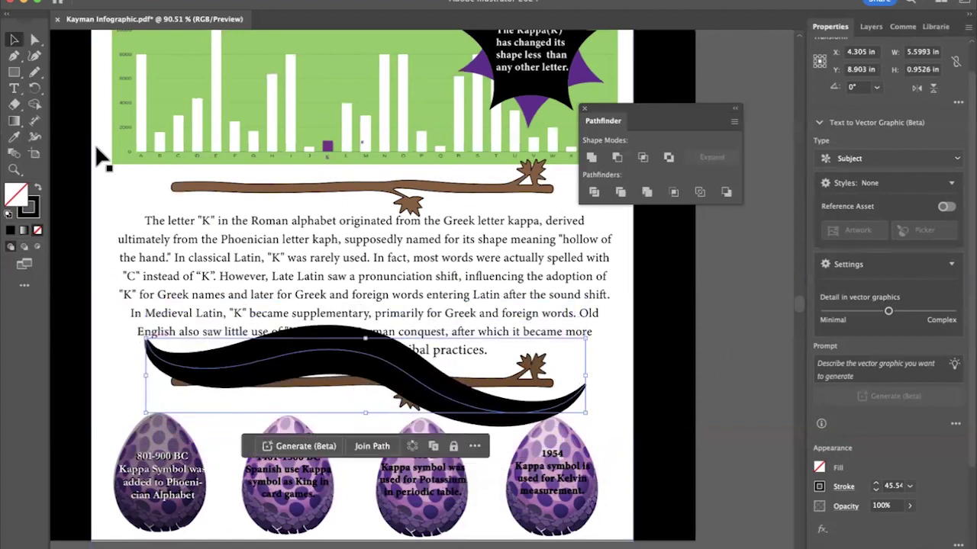
# Step: Thin the swoosh to 22.74 pt with the Width tool and nudge it over the lower branch
pyautogui.click(34, 138)
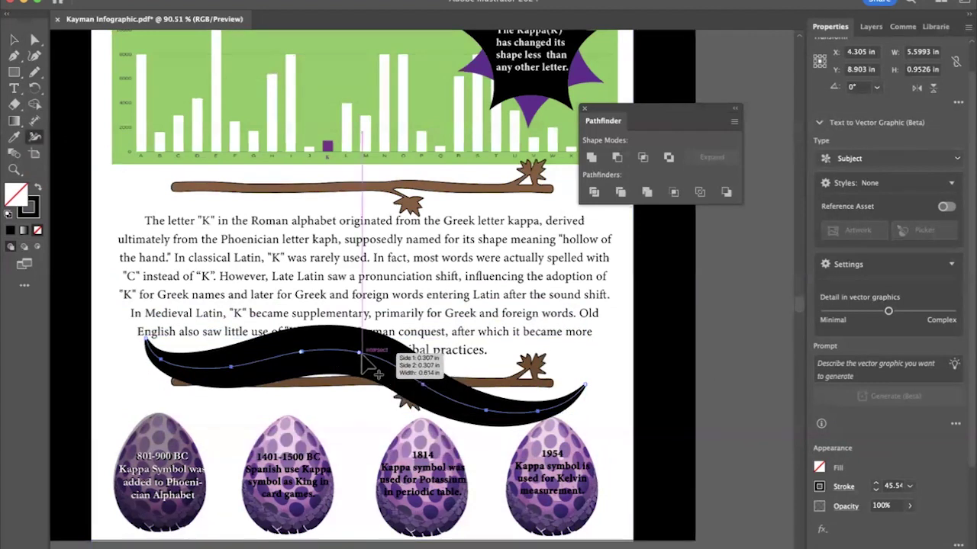
pyautogui.moveTo(357, 368); pyautogui.dragTo(305, 366)
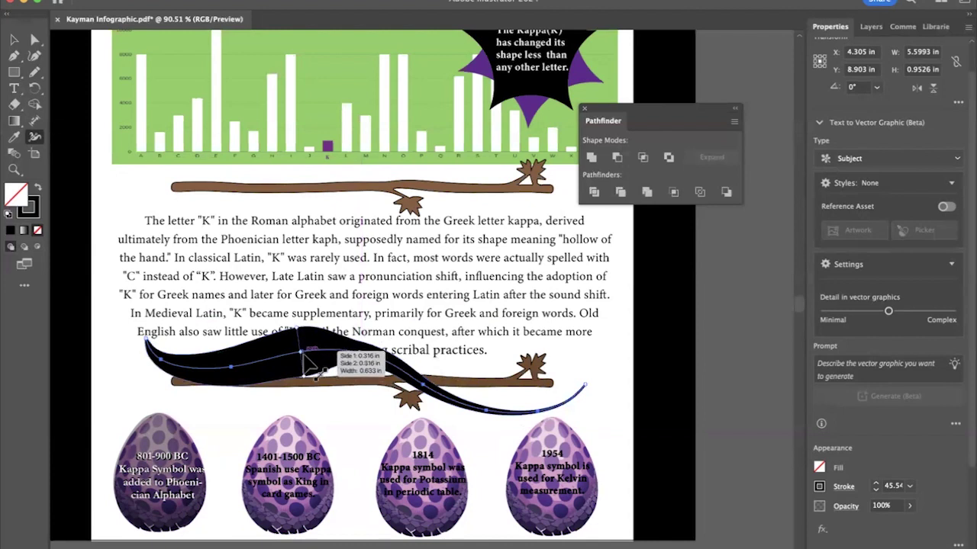
pyautogui.moveTo(305, 365)
pyautogui.mouseDown()
pyautogui.moveTo(307, 385)
pyautogui.moveTo(301, 365)
pyautogui.moveTo(301, 377)
pyautogui.mouseUp()
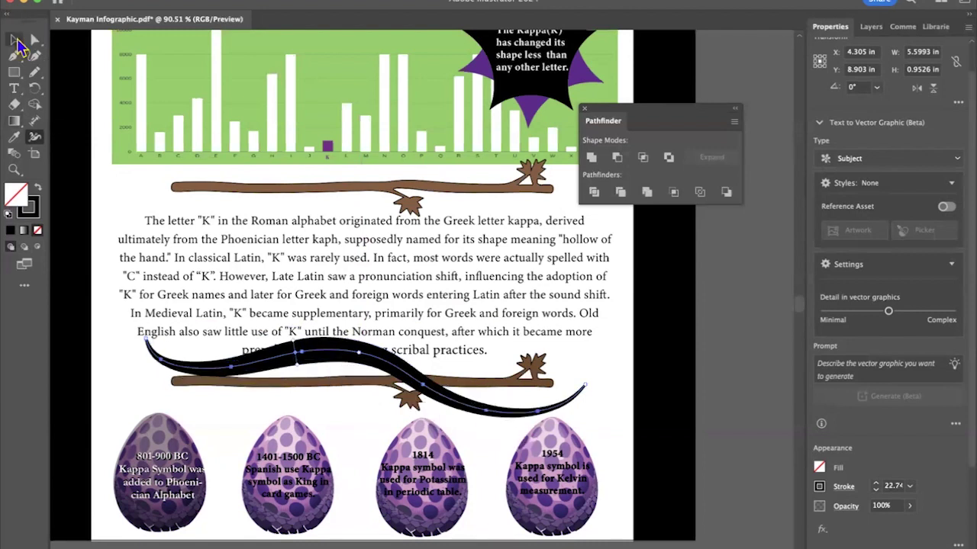
pyautogui.click(15, 41)
pyautogui.moveTo(455, 412)
pyautogui.mouseDown()
pyautogui.moveTo(467, 410)
pyautogui.moveTo(461, 426)
pyautogui.mouseUp()
pyautogui.hotkey('ctrl', '0')
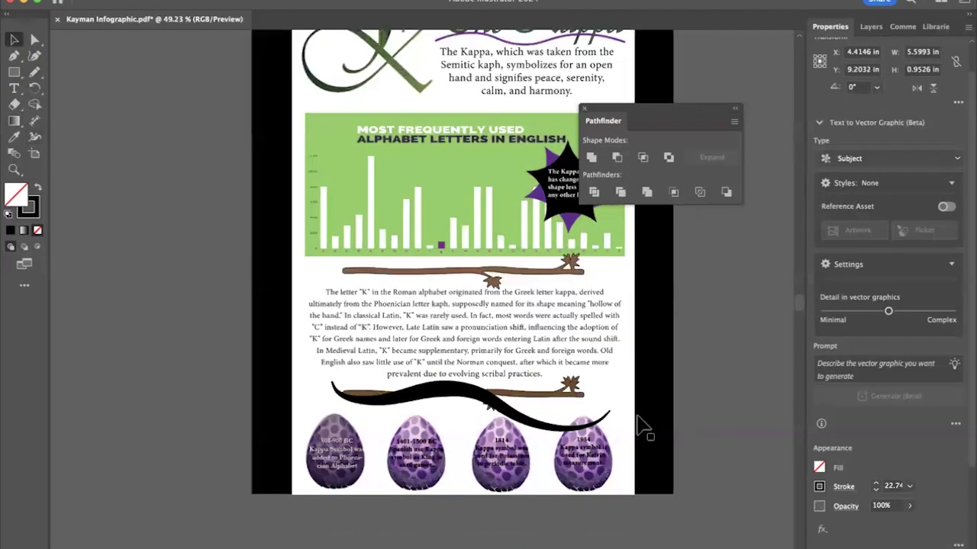
pyautogui.scroll(3, 641, 427)
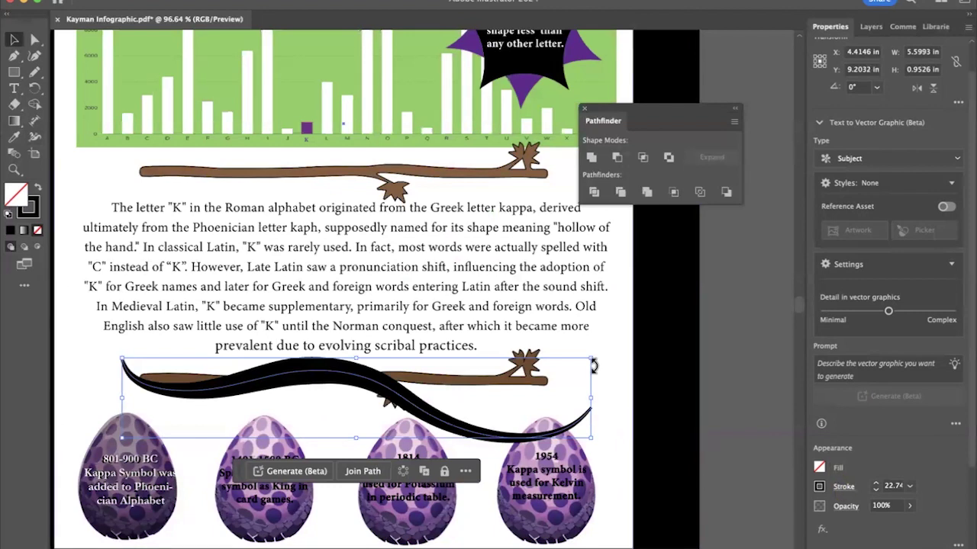
pyautogui.scroll(3, 553, 438)
pyautogui.scroll(5, 382, 139)
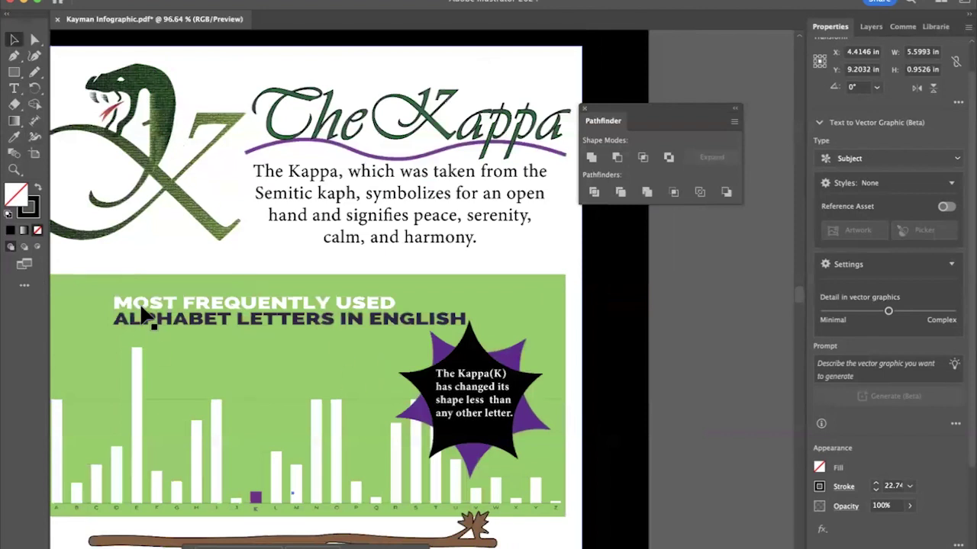
pyautogui.scroll(-6, 142, 313)
pyautogui.moveTo(481, 525)
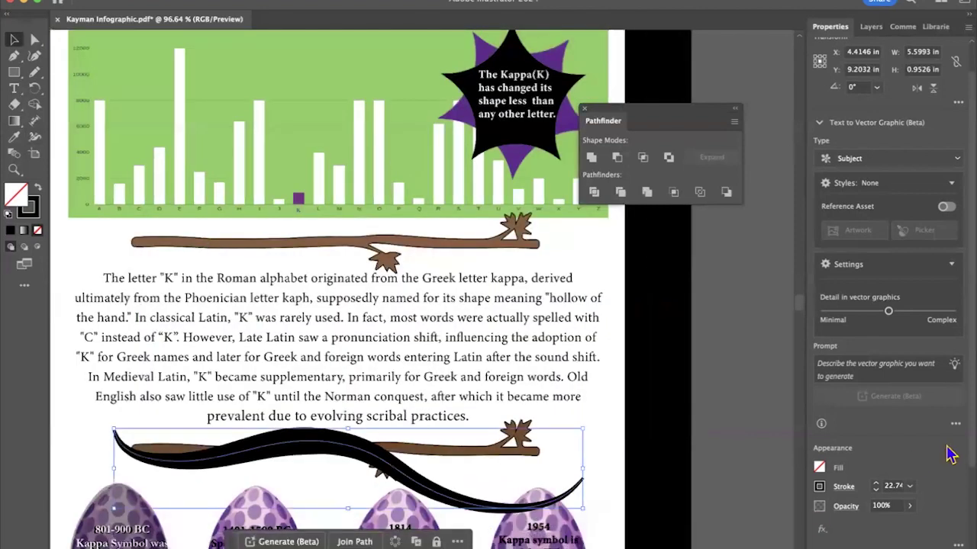
pyautogui.click(844, 487)
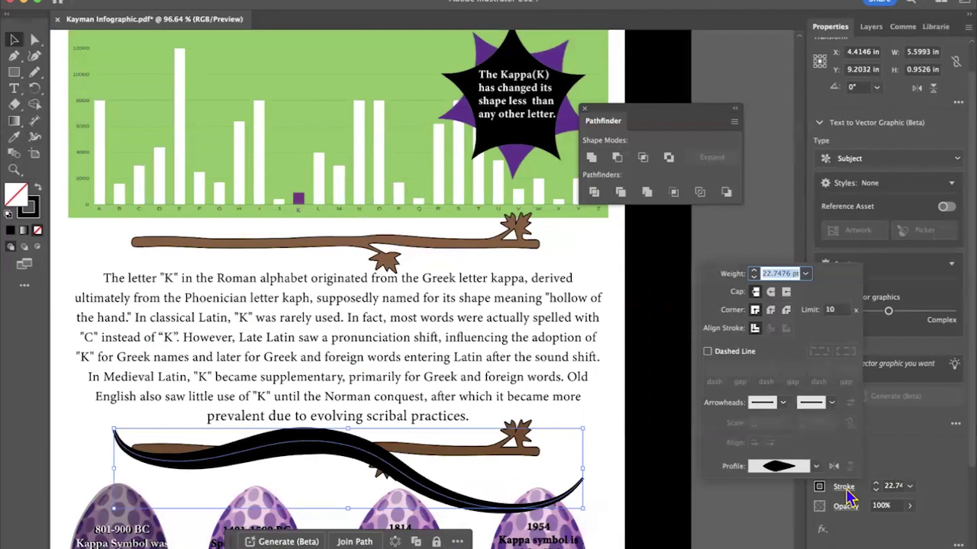
pyautogui.press('Escape')
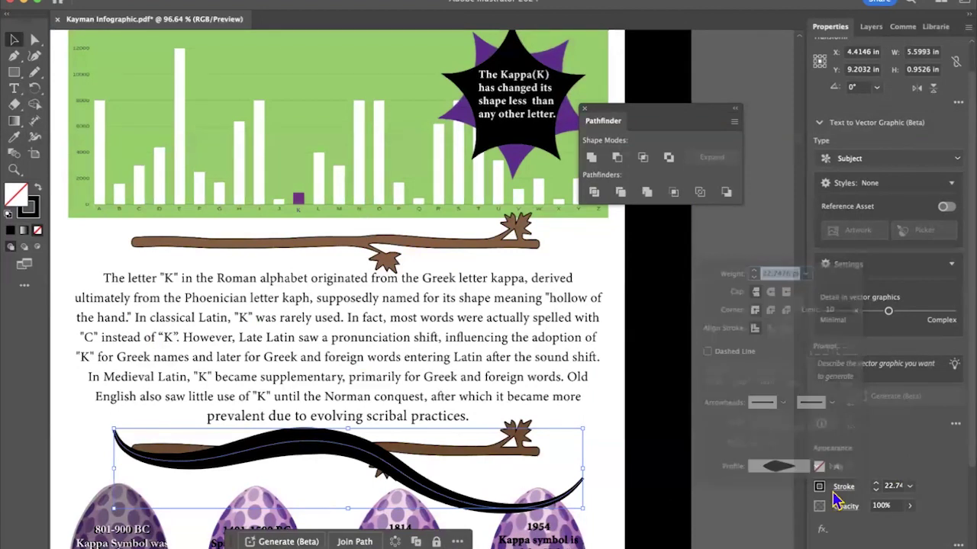
# Step: Open the Nature_Animal Skins pattern library from the Swatches panel
pyautogui.click(340, 0)
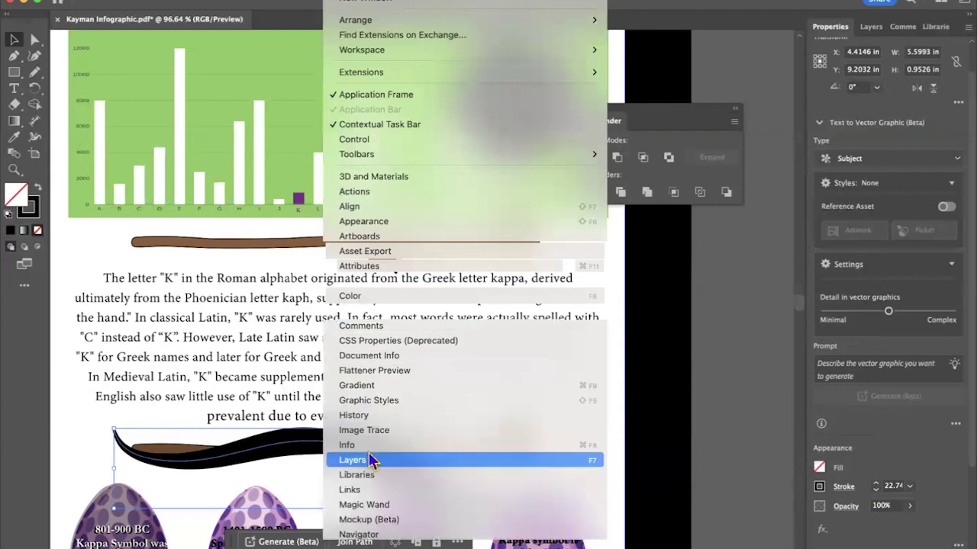
pyautogui.scroll(-10, 416, 366)
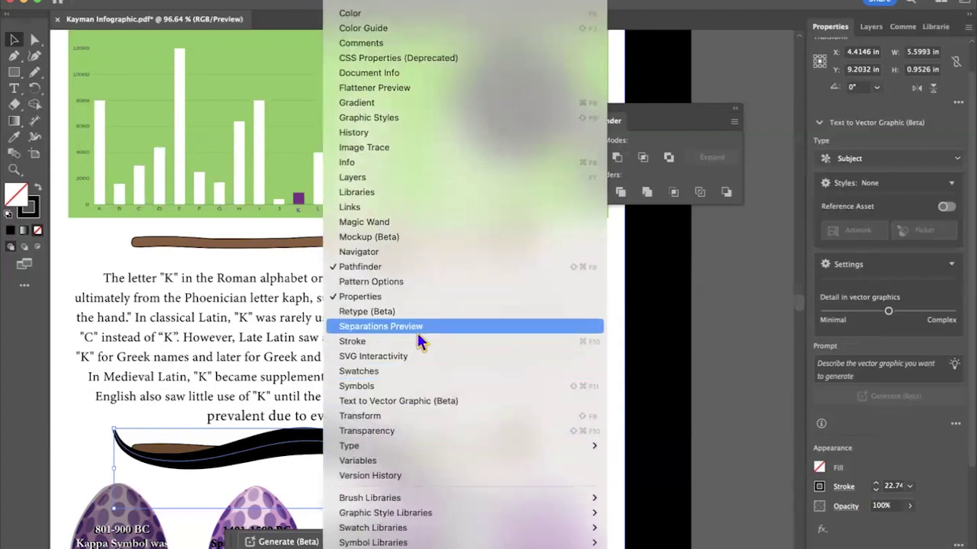
pyautogui.click(421, 374)
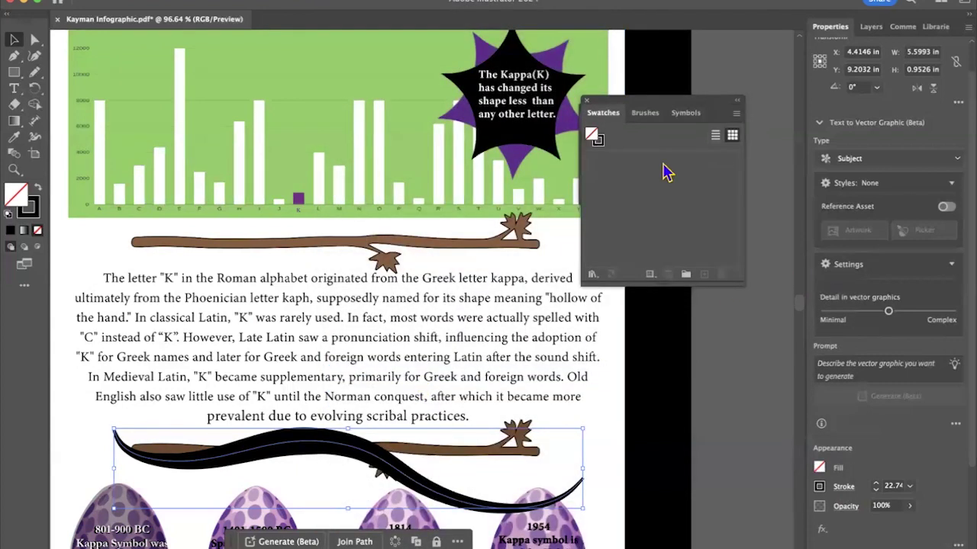
pyautogui.click(593, 276)
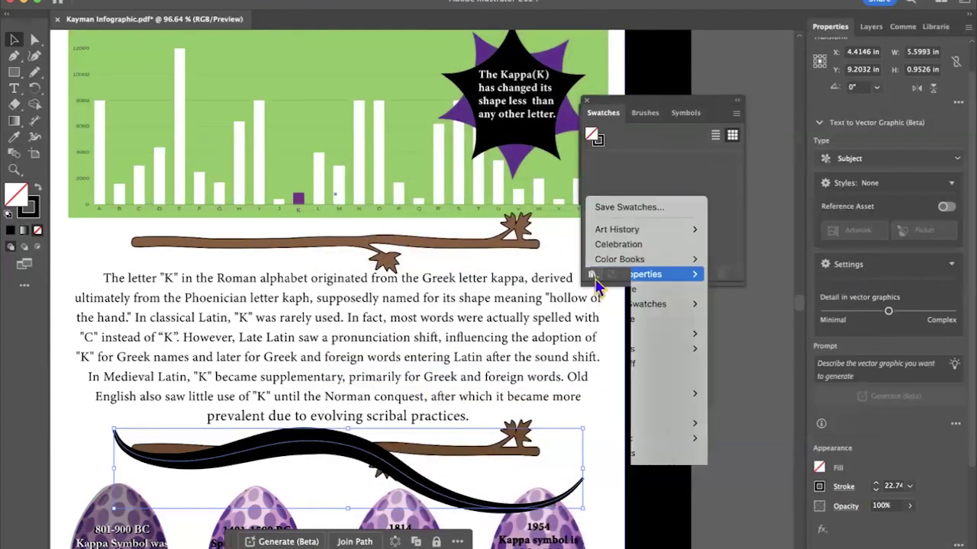
pyautogui.moveTo(631, 424)
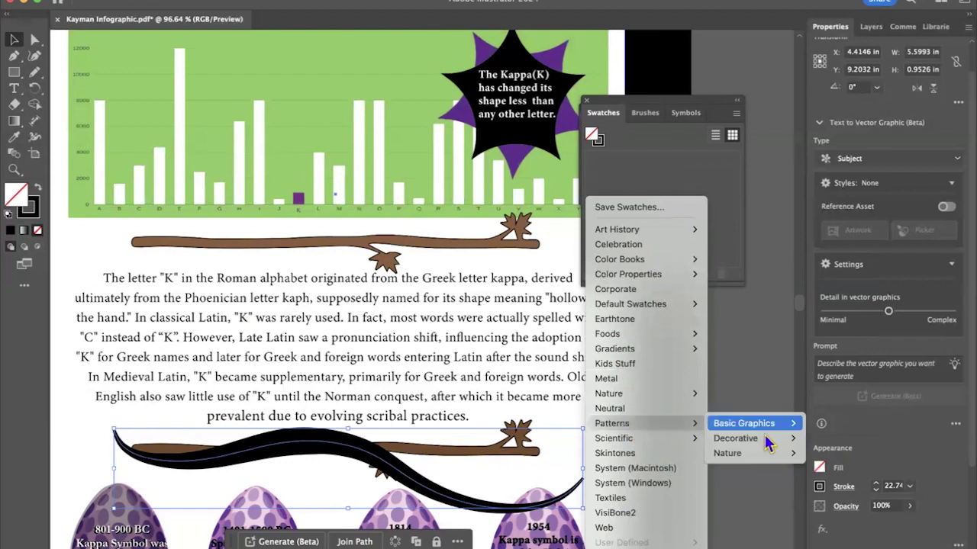
pyautogui.click(859, 464)
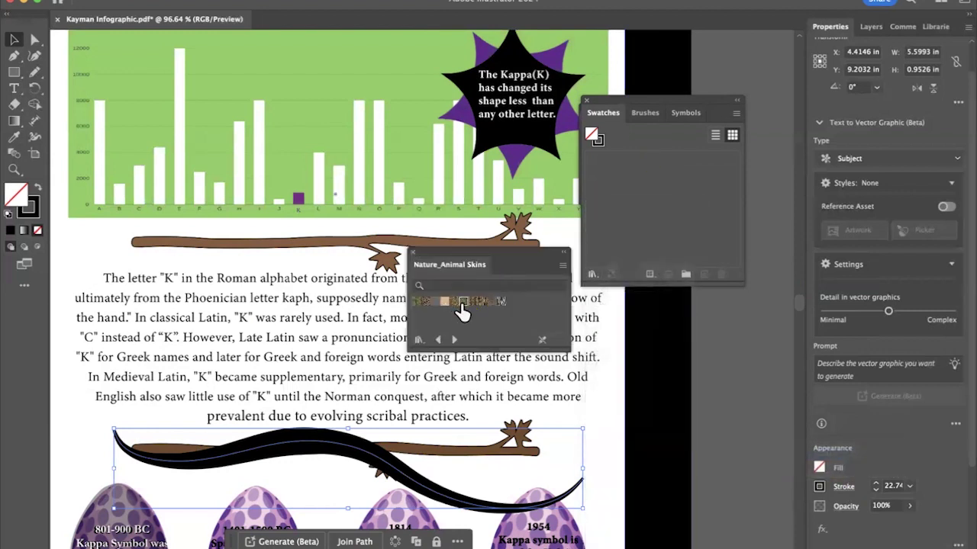
# Step: Apply the alligator-skin pattern as the snake's stroke and set its fill to None
pyautogui.click(463, 304)
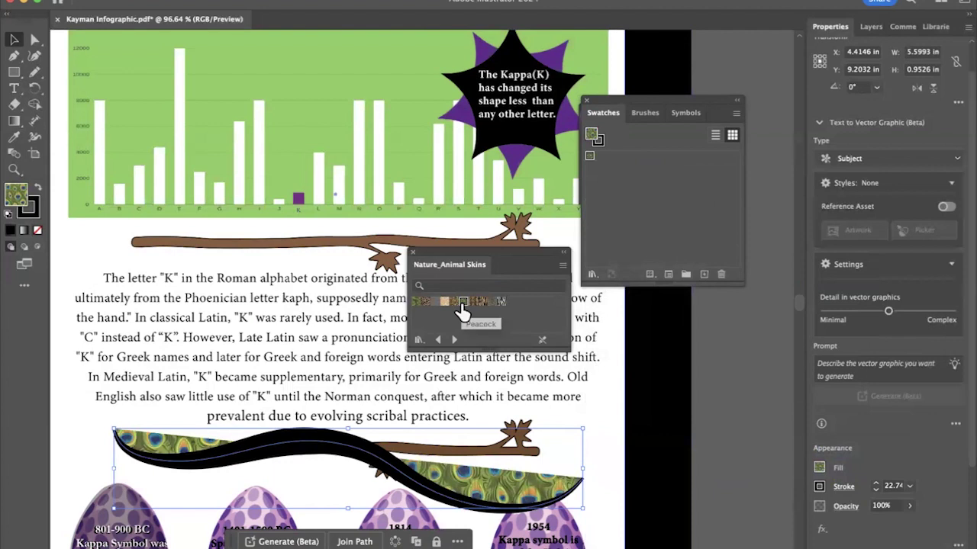
pyautogui.click(415, 301)
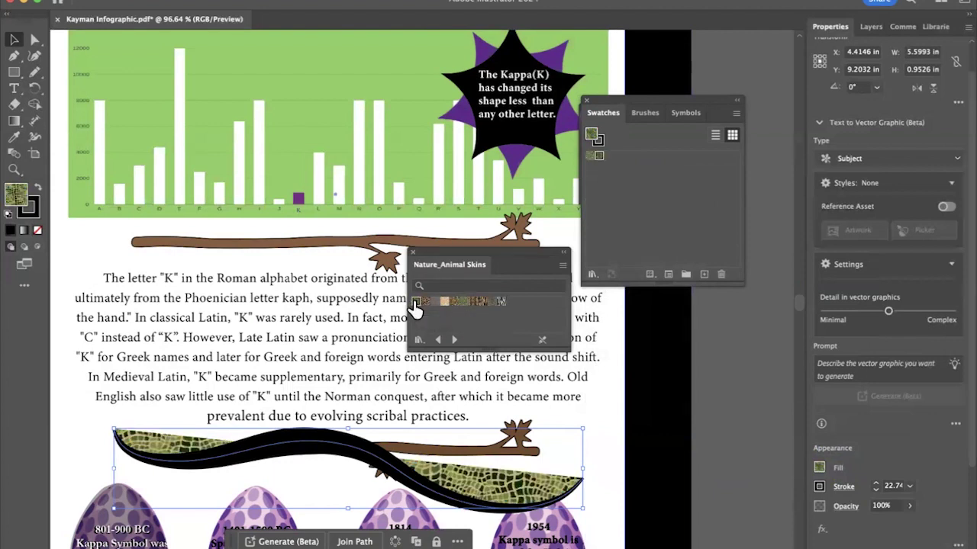
pyautogui.click(39, 191)
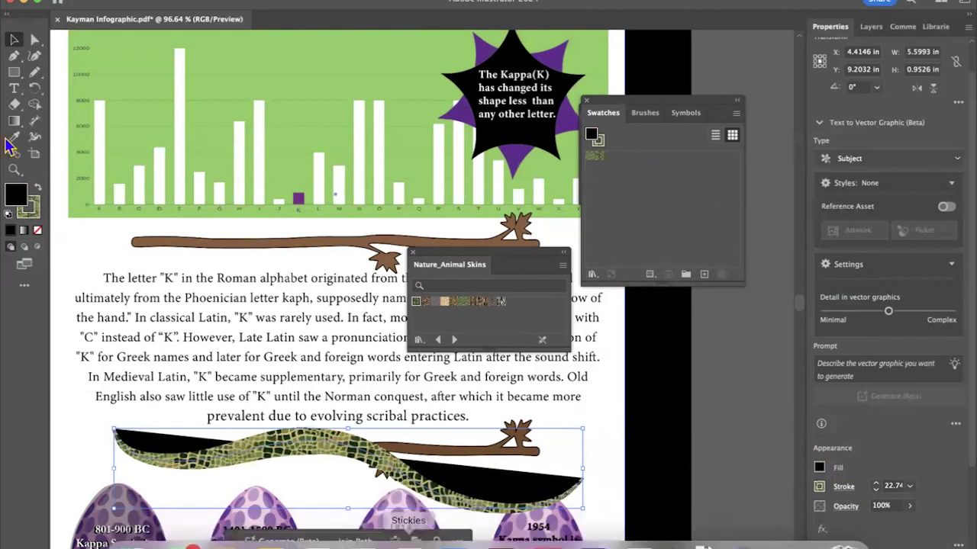
pyautogui.click(39, 232)
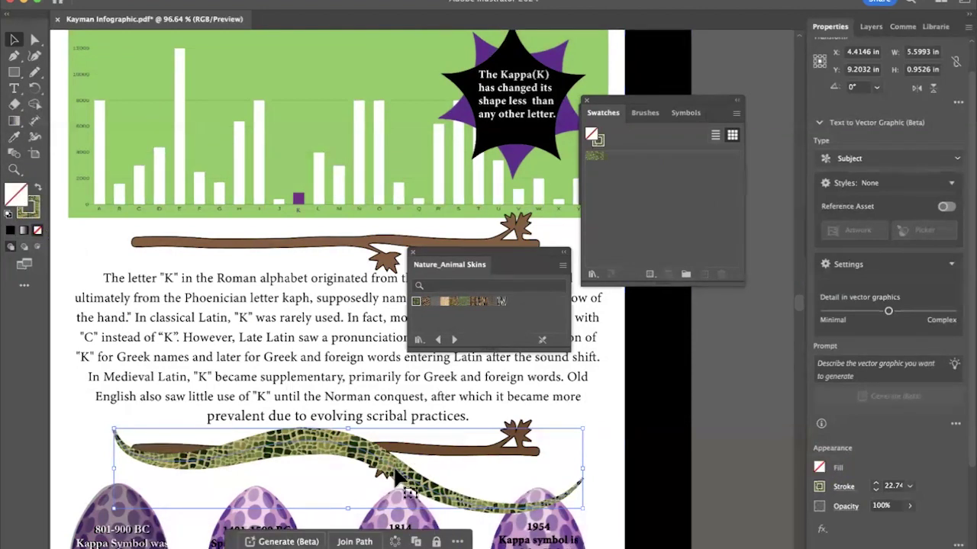
pyautogui.click(710, 484)
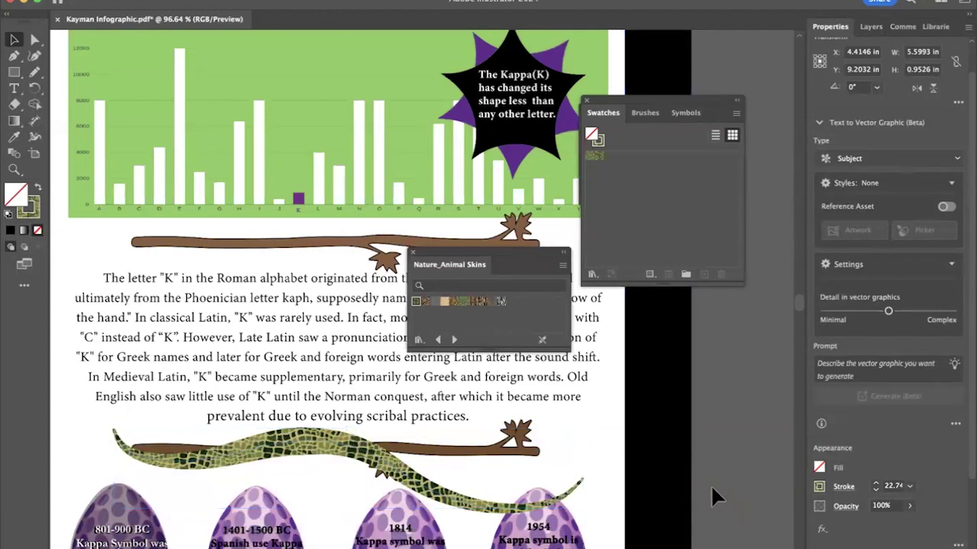
pyautogui.press('super+0')
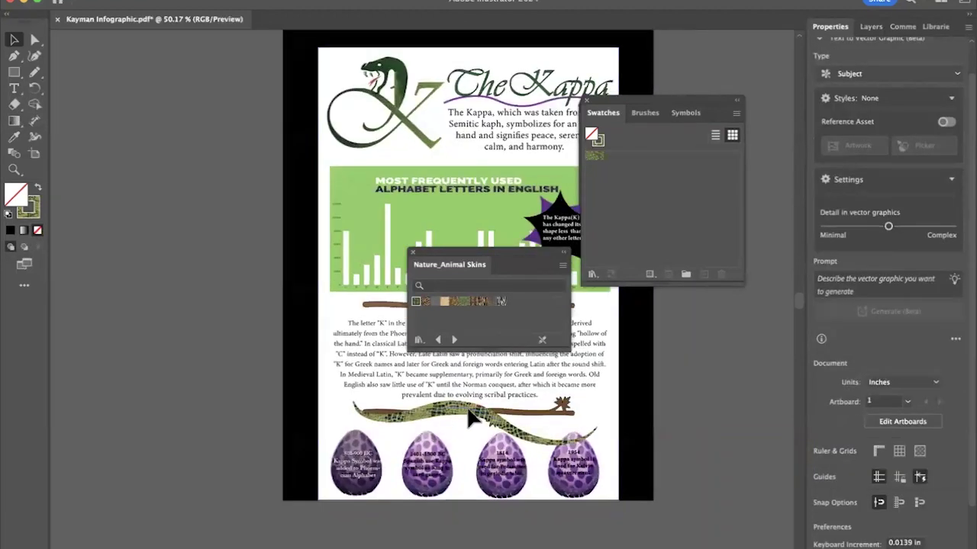
# Step: Drag the alligator-skin snake off the branch so it straddles the page's right edge and the pasteboard below the eggs
pyautogui.moveTo(463, 416)
pyautogui.mouseDown()
pyautogui.moveTo(441, 412)
pyautogui.moveTo(452, 418)
pyautogui.moveTo(443, 428)
pyautogui.moveTo(527, 416)
pyautogui.moveTo(473, 410)
pyautogui.mouseUp()
pyautogui.scroll(3, 473, 411)
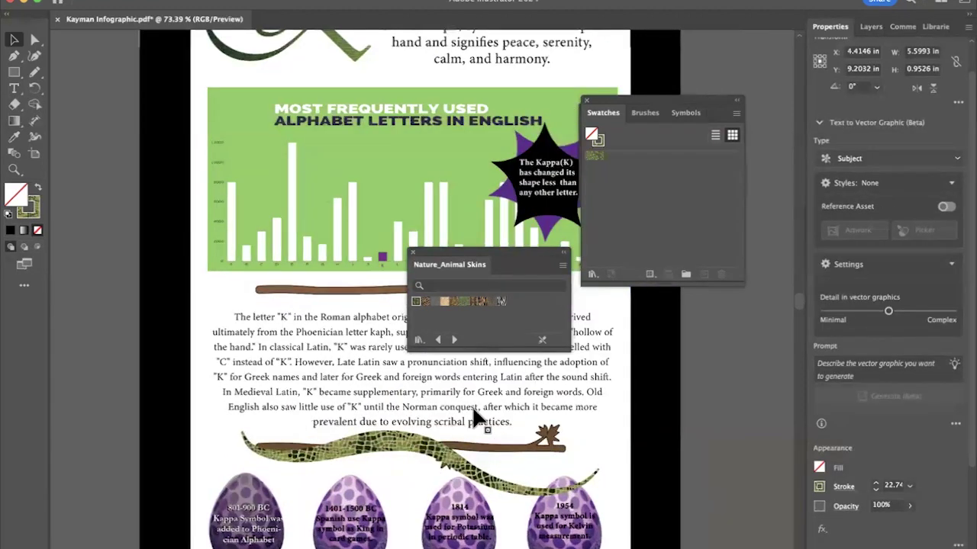
pyautogui.scroll(-3, 475, 416)
pyautogui.click(661, 475)
pyautogui.hscroll(3, 661, 475)
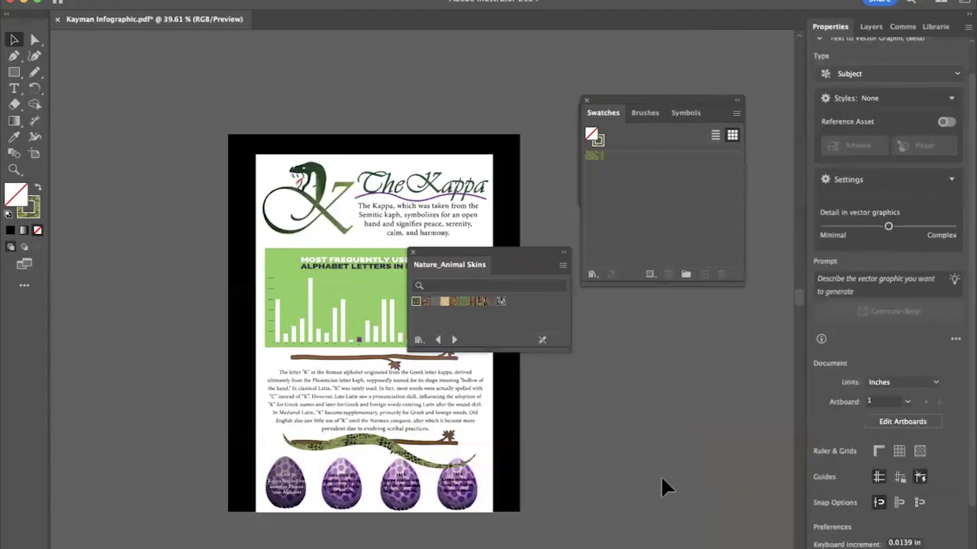
pyautogui.scroll(3, 661, 475)
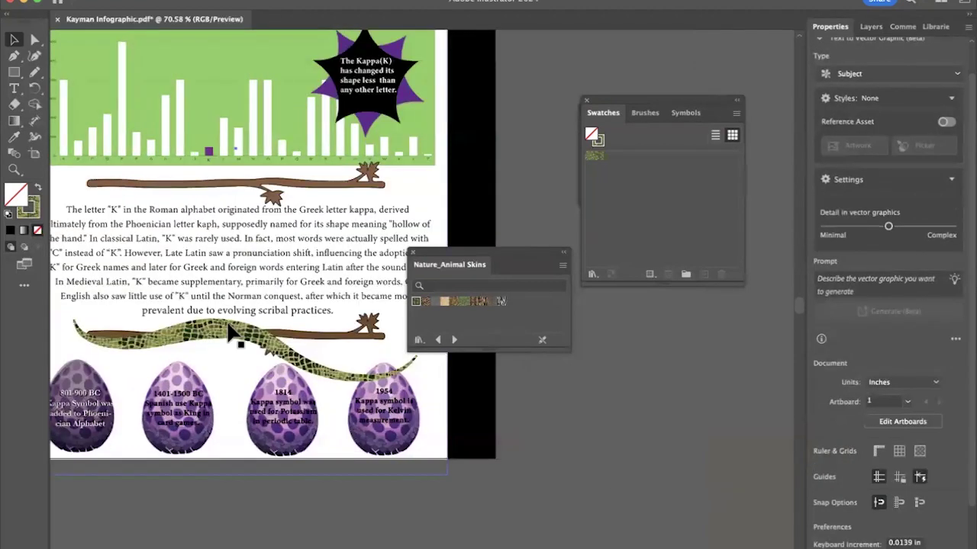
pyautogui.moveTo(224, 324)
pyautogui.mouseDown()
pyautogui.moveTo(702, 451)
pyautogui.moveTo(660, 450)
pyautogui.mouseUp()
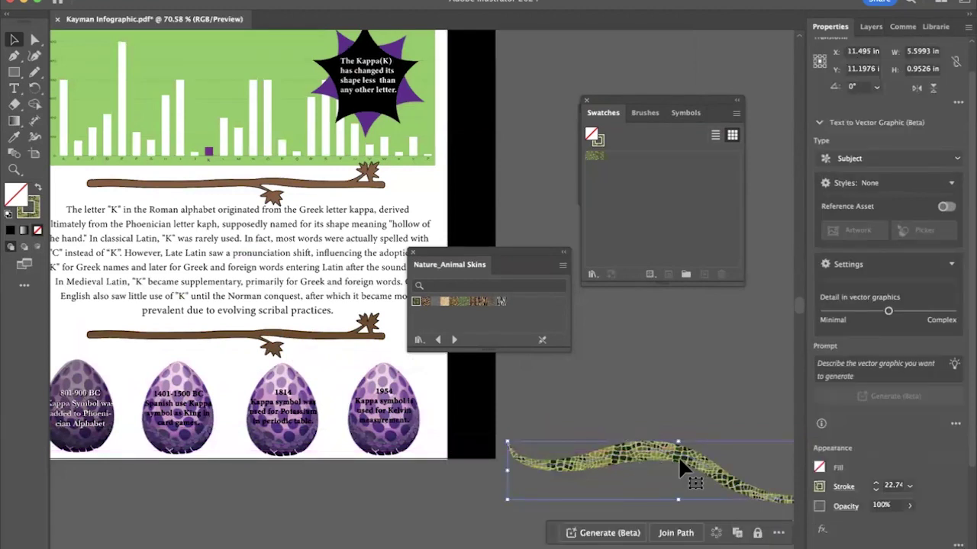
pyautogui.moveTo(678, 456); pyautogui.dragTo(601, 417)
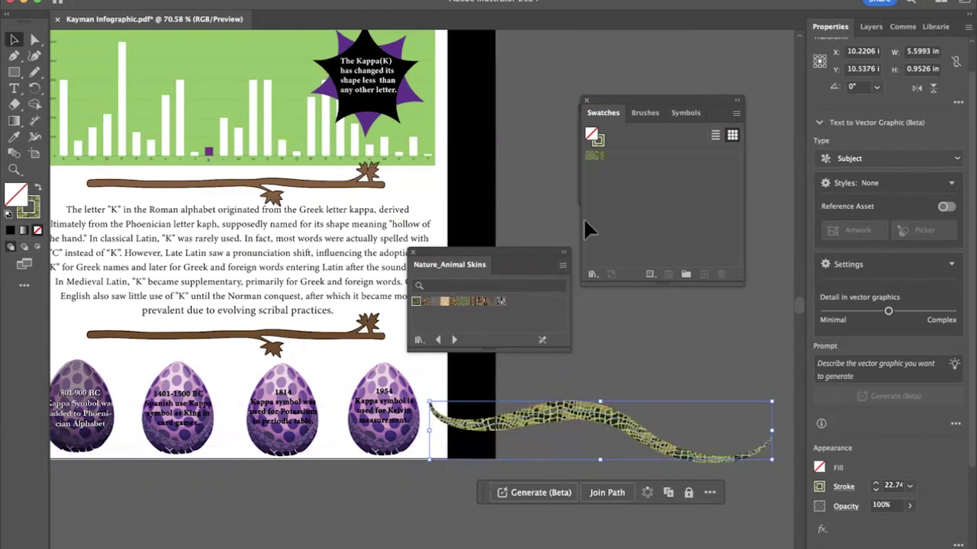
# Step: Cancel the outline colour settings and reapply the Alligator skin pattern to the snake's outline after trying Peacock
pyautogui.doubleClick(34, 211)
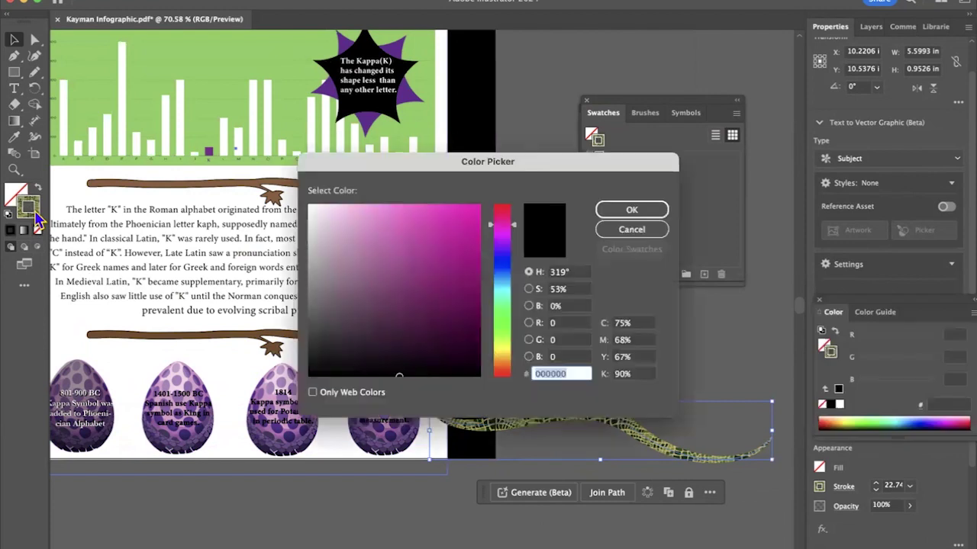
pyautogui.click(631, 229)
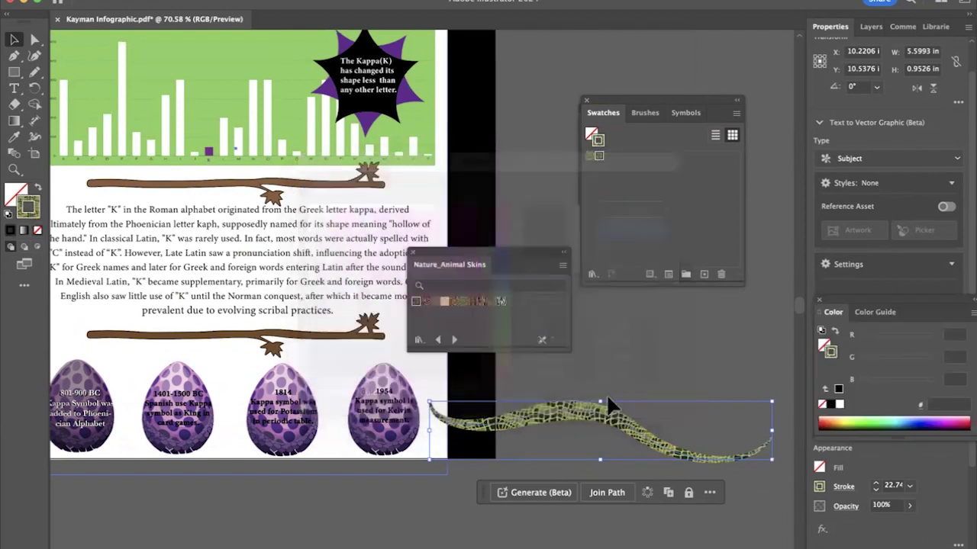
pyautogui.click(464, 302)
pyautogui.click(415, 302)
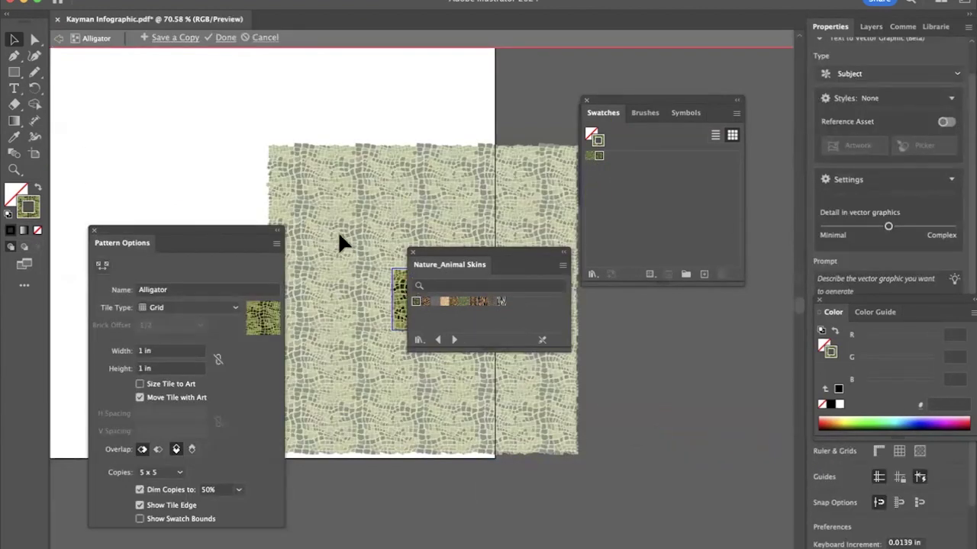
# Step: Select all the art in the Alligator pattern tile, then exit pattern editing back to the page
pyautogui.scroll(3, 338, 230)
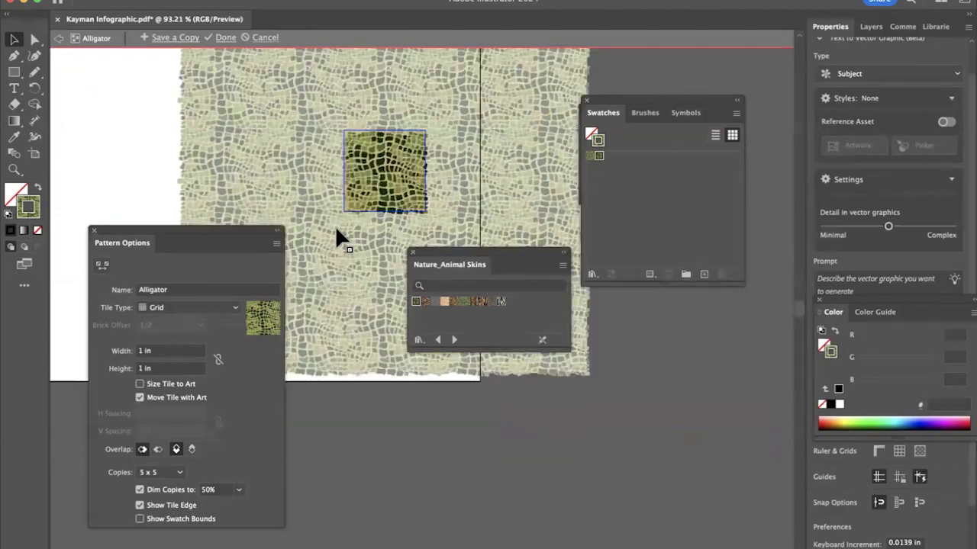
pyautogui.scroll(2, 336, 229)
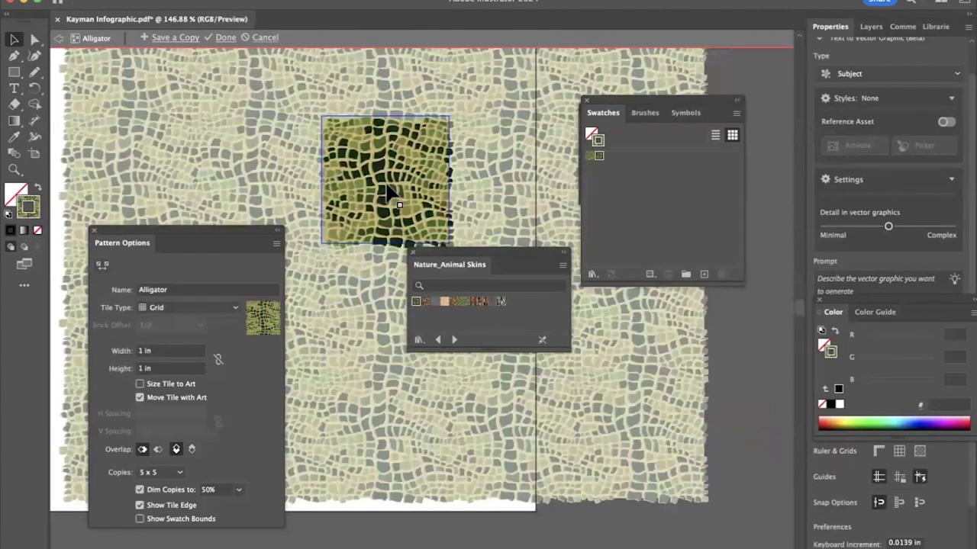
pyautogui.click(386, 193)
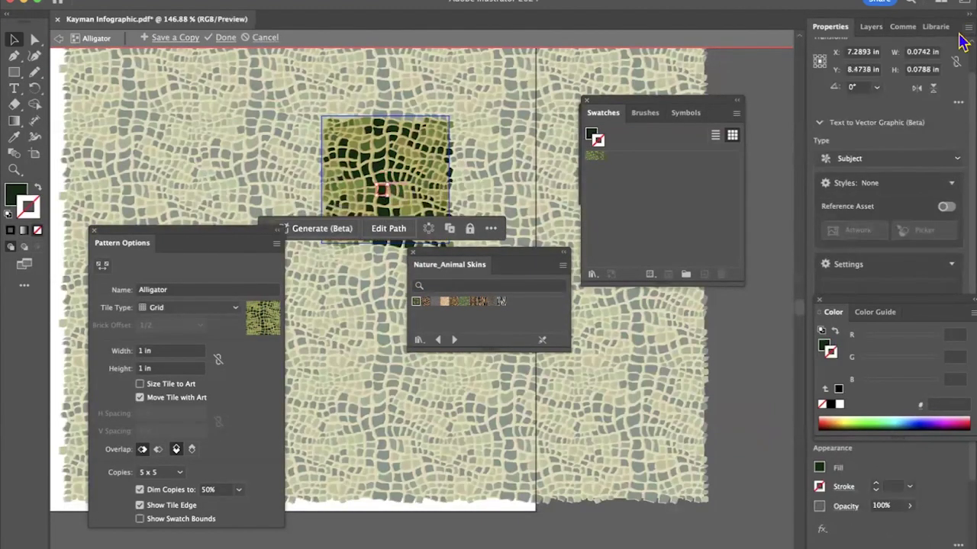
pyautogui.click(937, 26)
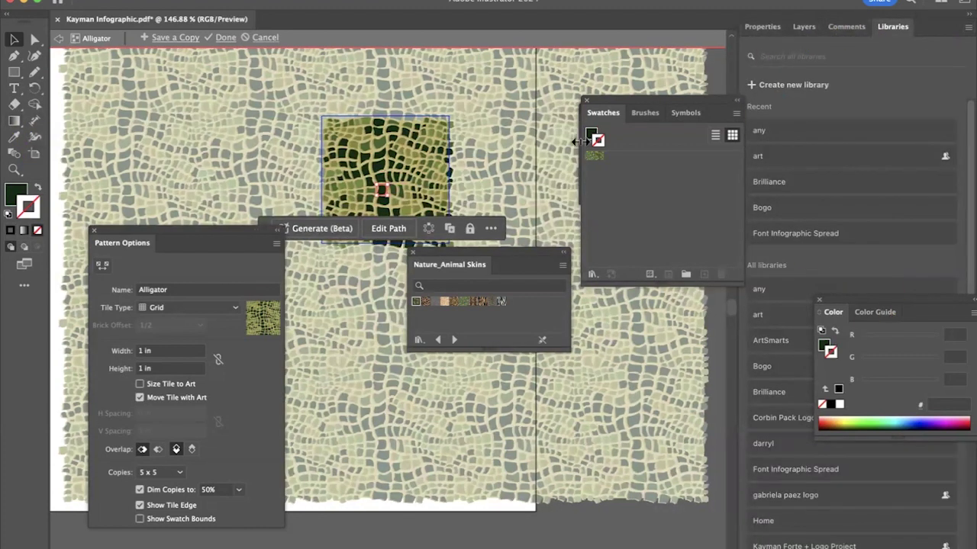
pyautogui.click(15, 198)
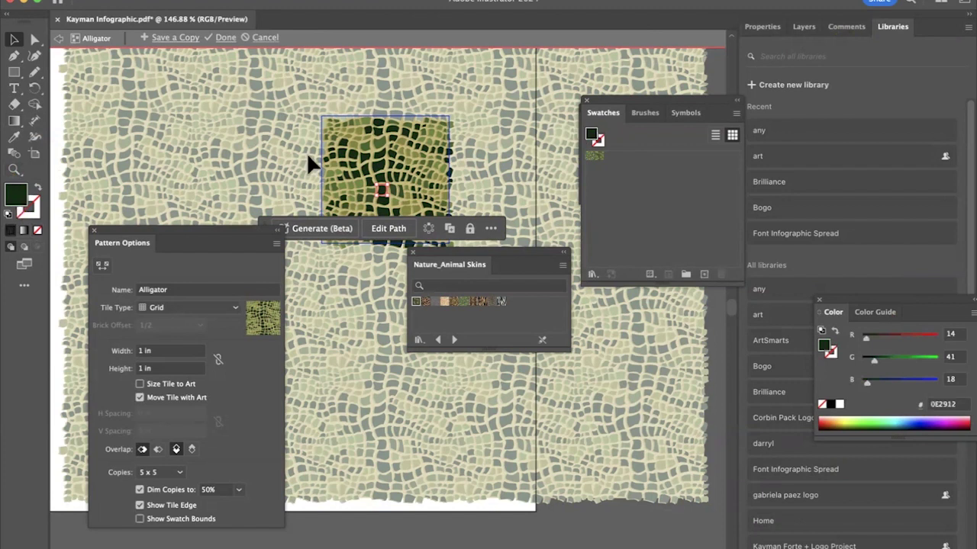
pyautogui.press('super+a')
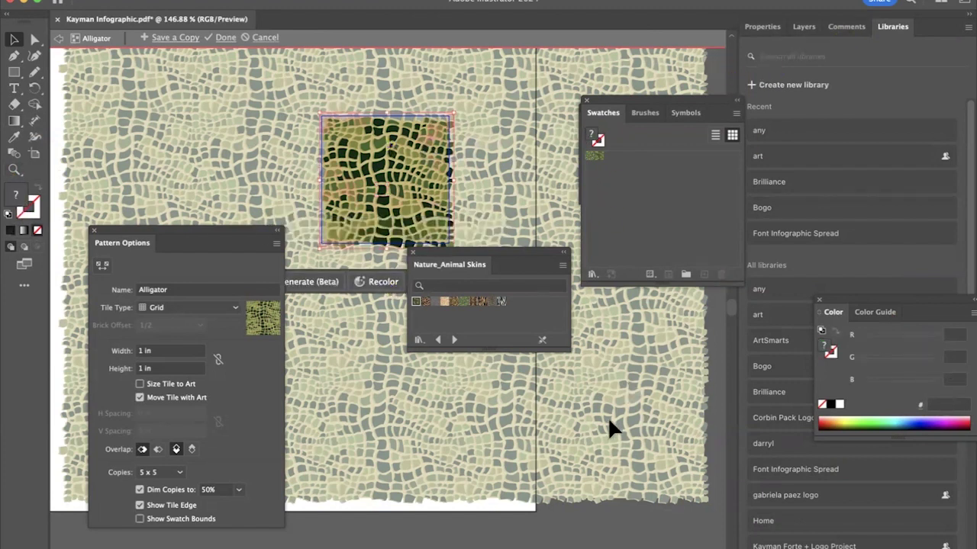
pyautogui.press('Escape')
pyautogui.press('Escape')
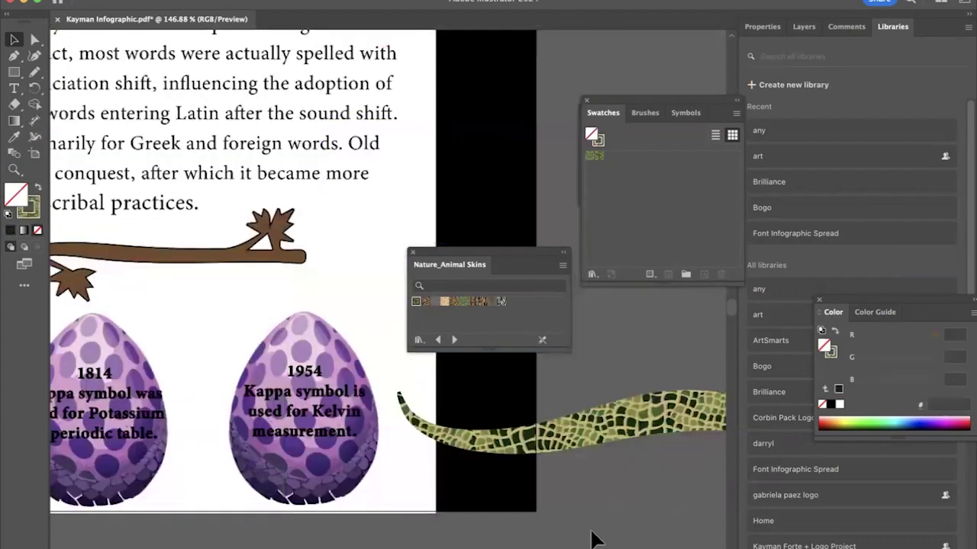
pyautogui.scroll(-4, 399, 447)
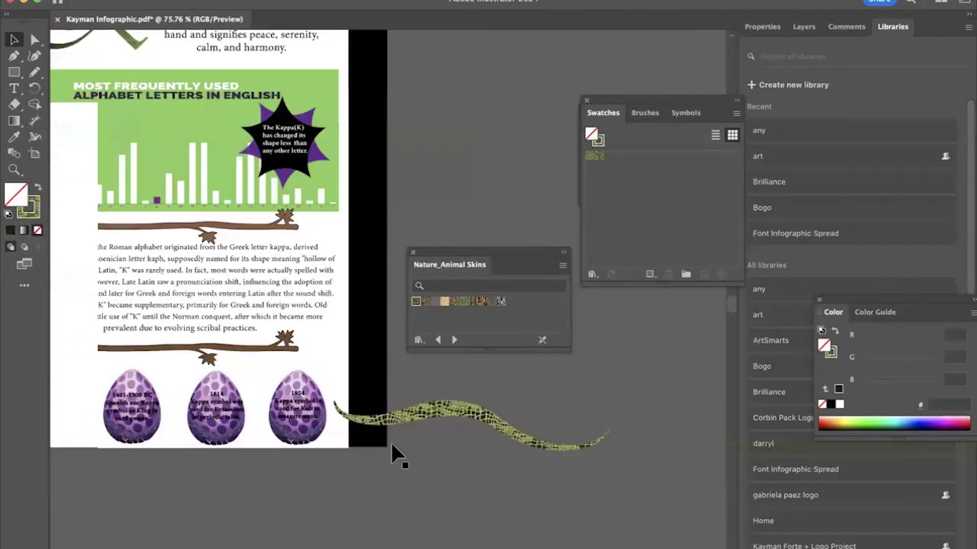
pyautogui.hscroll(-3, 397, 451)
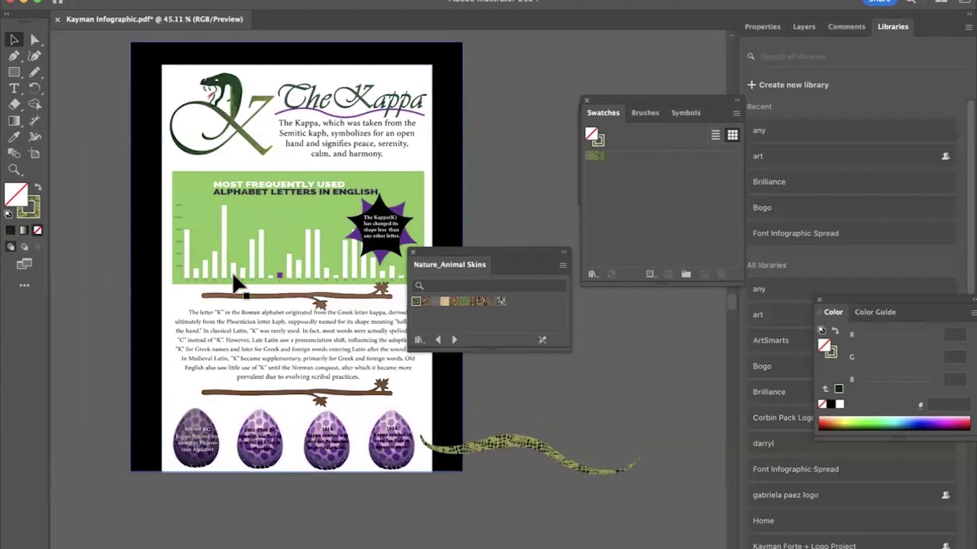
pyautogui.scroll(4, 225, 422)
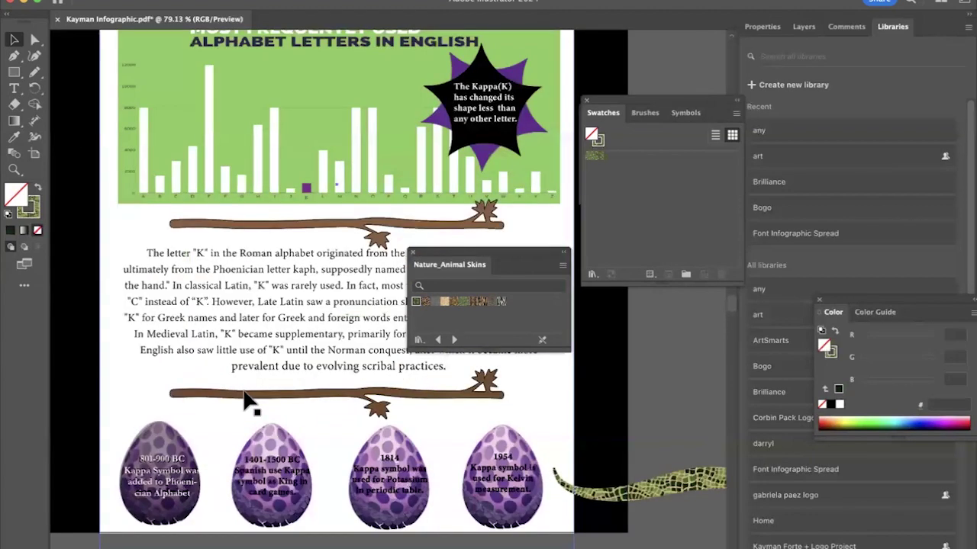
pyautogui.scroll(4, 248, 413)
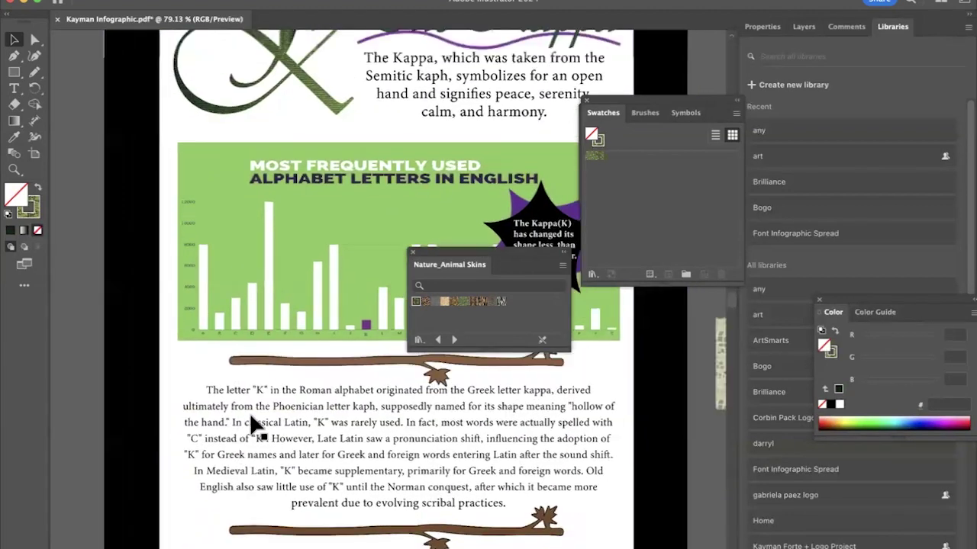
pyautogui.hscroll(2, 249, 413)
pyautogui.scroll(-1, 249, 413)
pyautogui.hscroll(1, 250, 412)
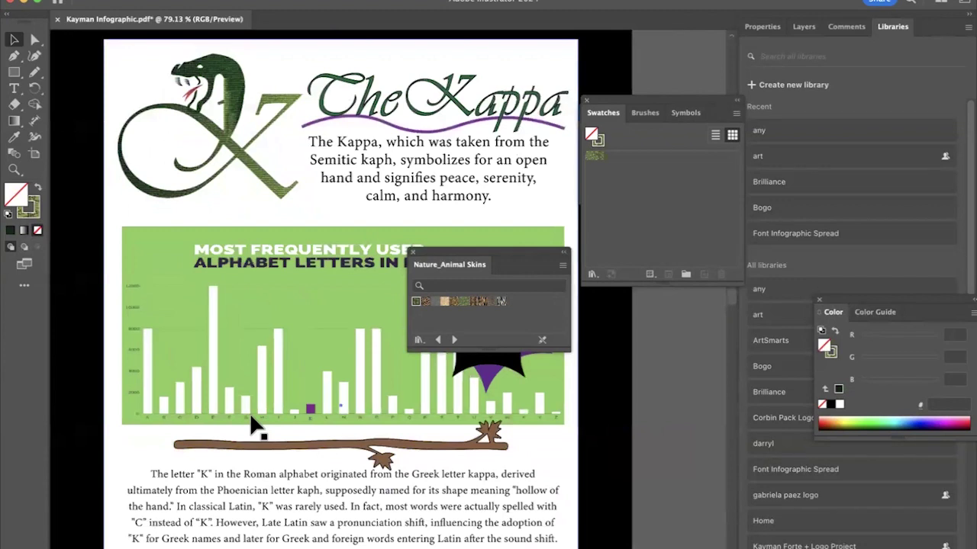
pyautogui.hscroll(2, 256, 428)
pyautogui.scroll(-1, 256, 427)
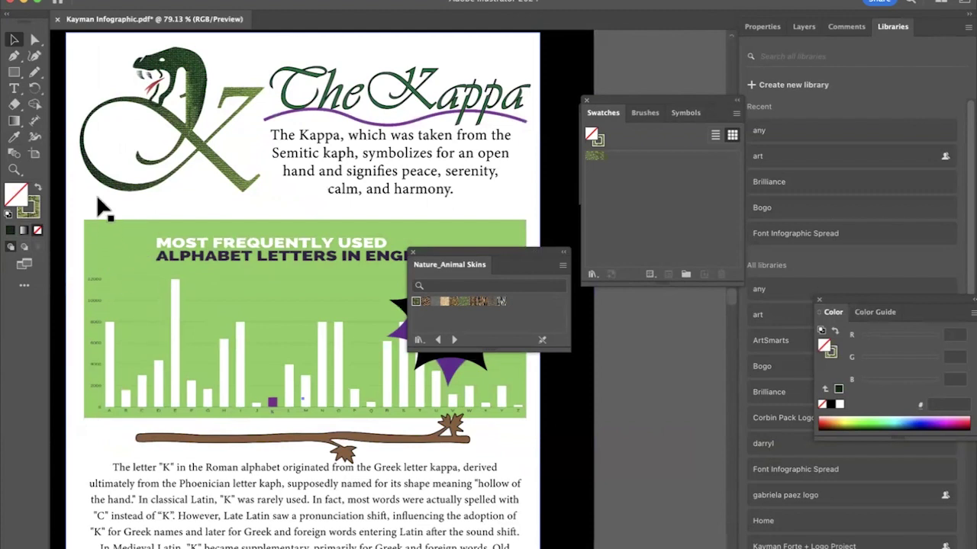
pyautogui.scroll(-4, 153, 385)
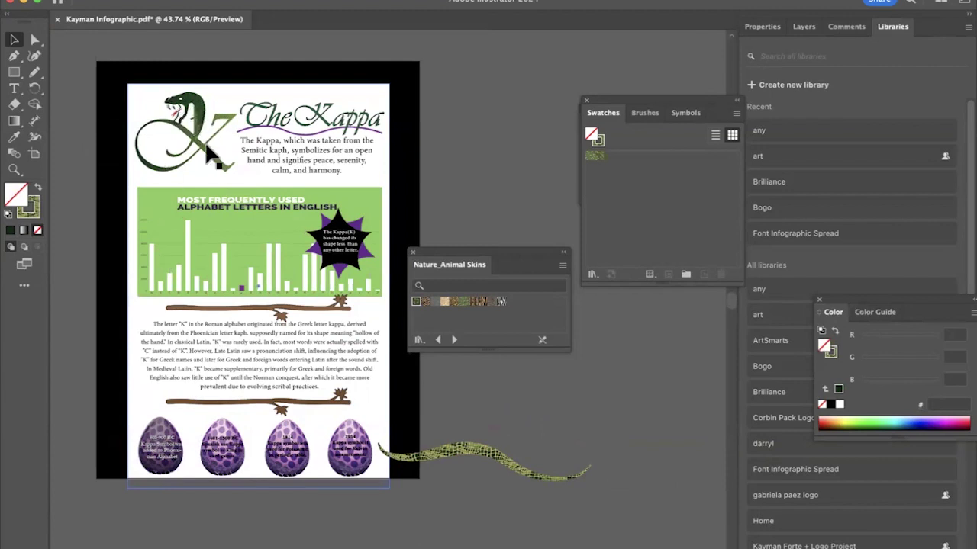
pyautogui.scroll(3, 104, 283)
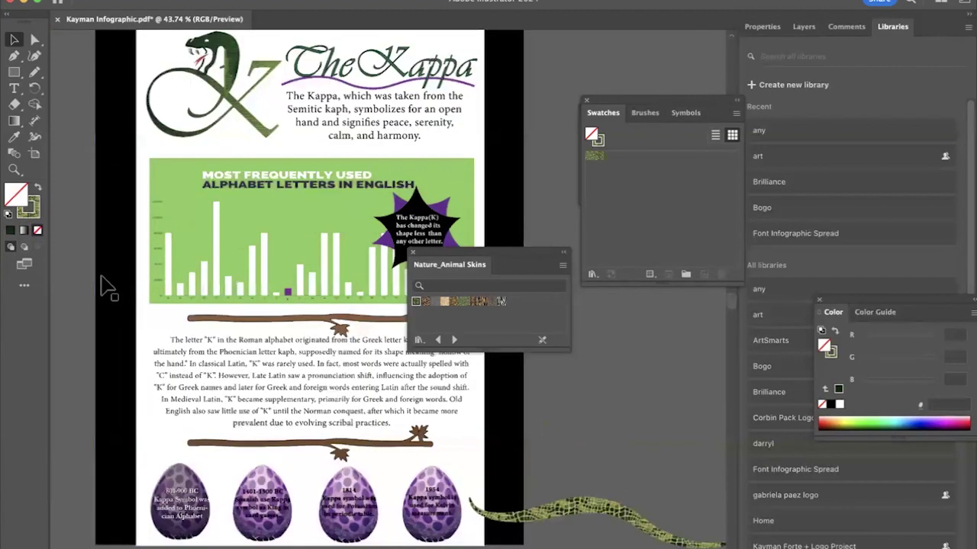
pyautogui.hscroll(3, 107, 287)
pyautogui.hscroll(3, 276, 191)
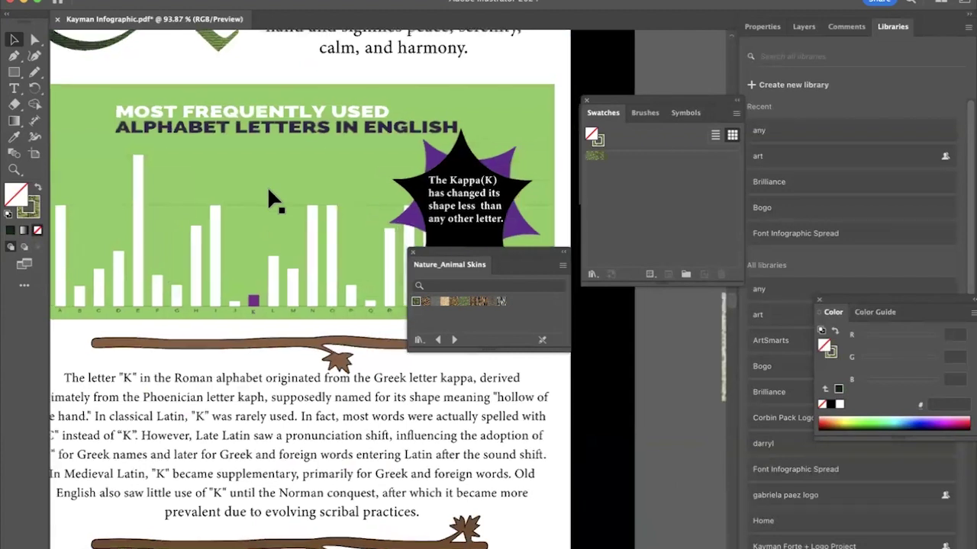
pyautogui.scroll(-2, 276, 191)
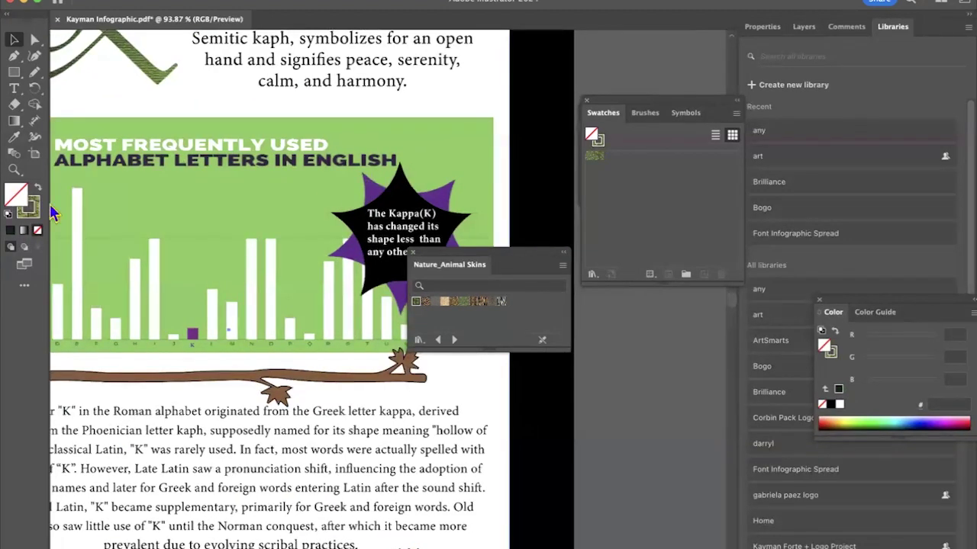
pyautogui.hscroll(-3, 134, 236)
pyautogui.scroll(1, 134, 237)
# Step: Eyedropper the chart's green and lighten it to a pale E6FFD2 fill colour
pyautogui.click(16, 139)
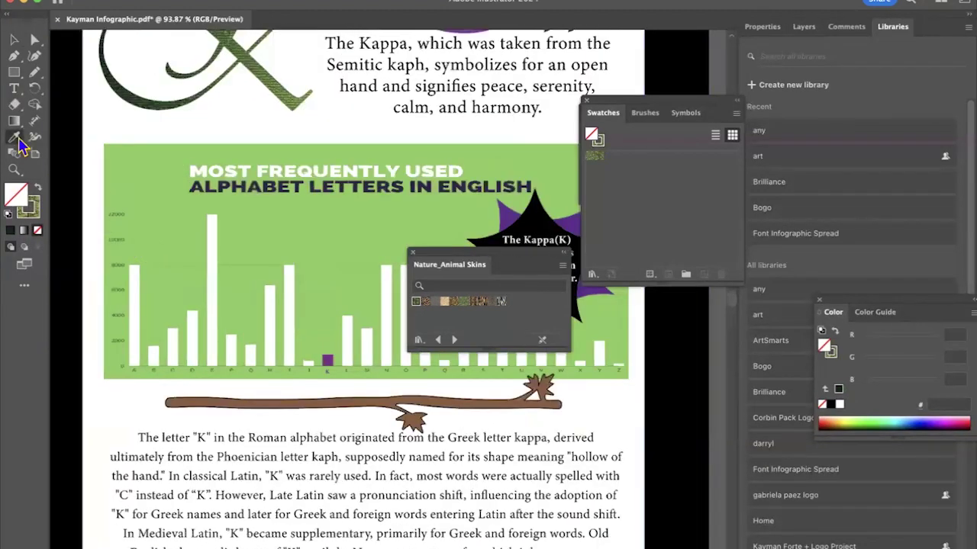
pyautogui.click(155, 163)
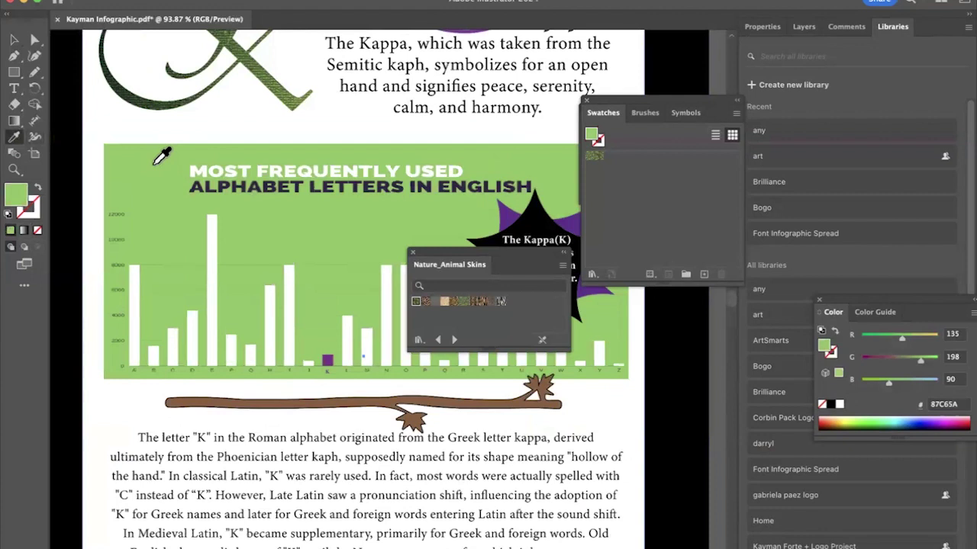
pyautogui.doubleClick(16, 200)
pyautogui.moveTo(390, 228); pyautogui.dragTo(351, 205)
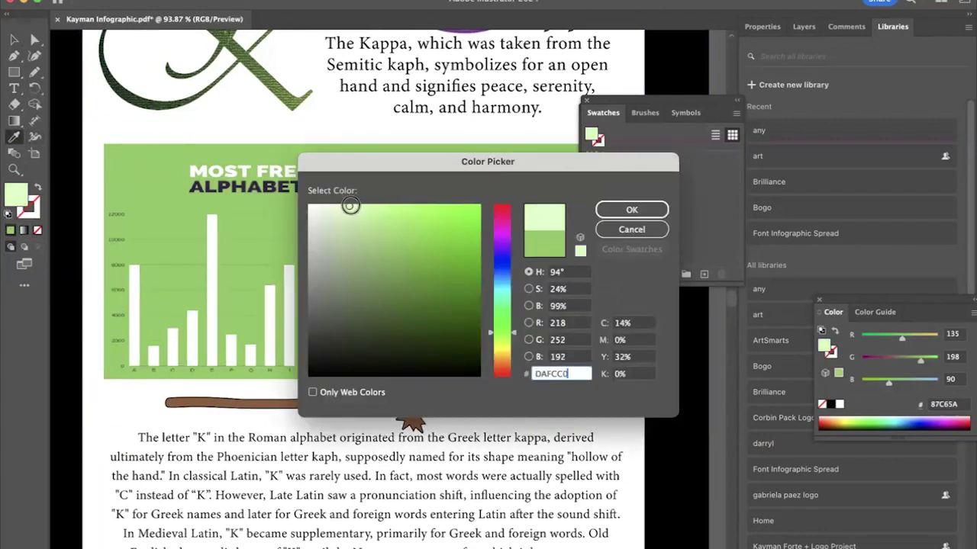
pyautogui.click(629, 207)
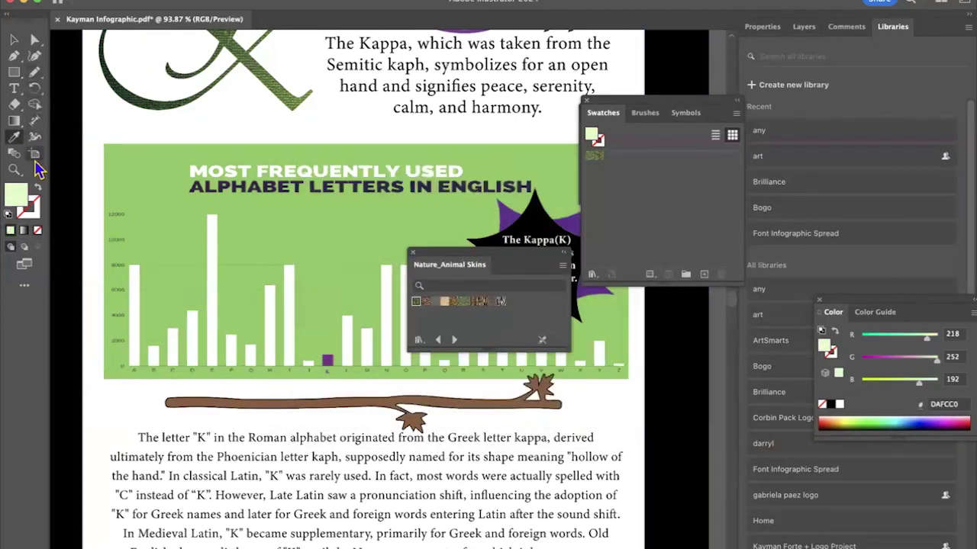
# Step: Draw a pale green rectangle sized to cover the whole page behind the content
pyautogui.click(14, 121)
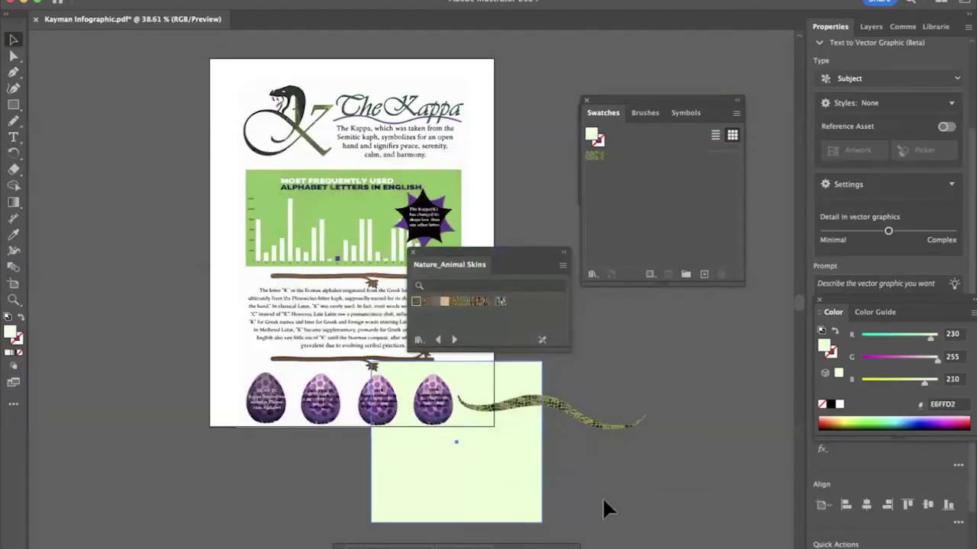
pyautogui.moveTo(603, 501); pyautogui.dragTo(336, 342)
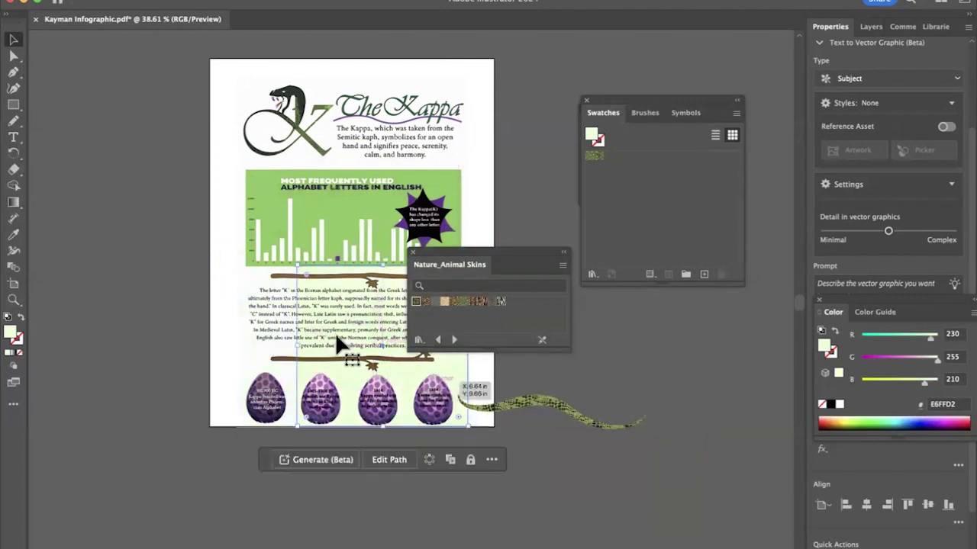
pyautogui.moveTo(298, 271); pyautogui.dragTo(234, 60)
pyautogui.scroll(3, 293, 408)
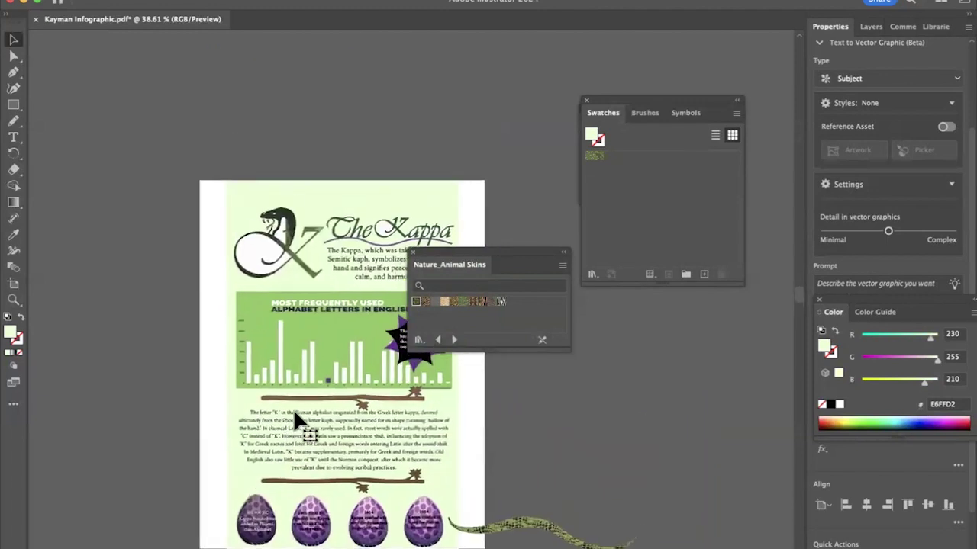
pyautogui.click(293, 408)
pyautogui.hscroll(4, 244, 357)
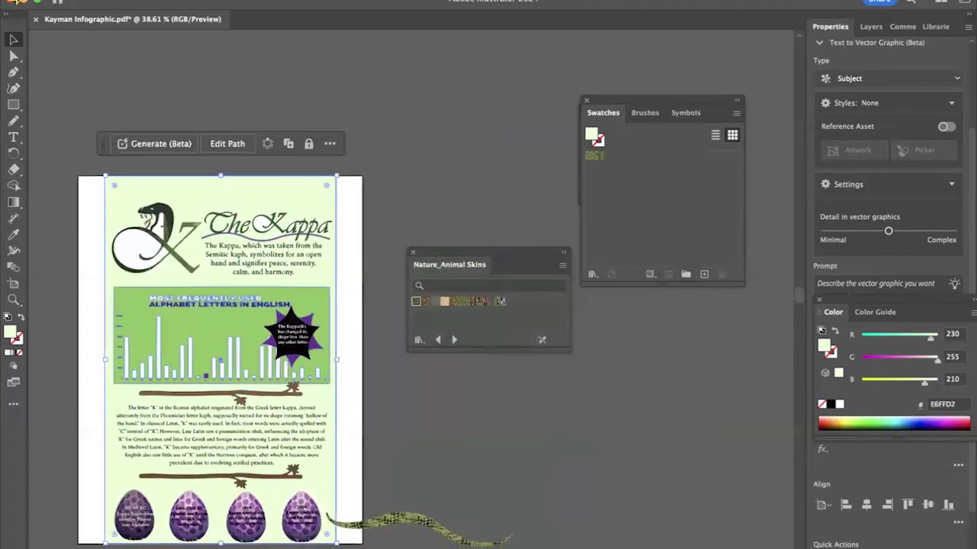
pyautogui.click(14, 106)
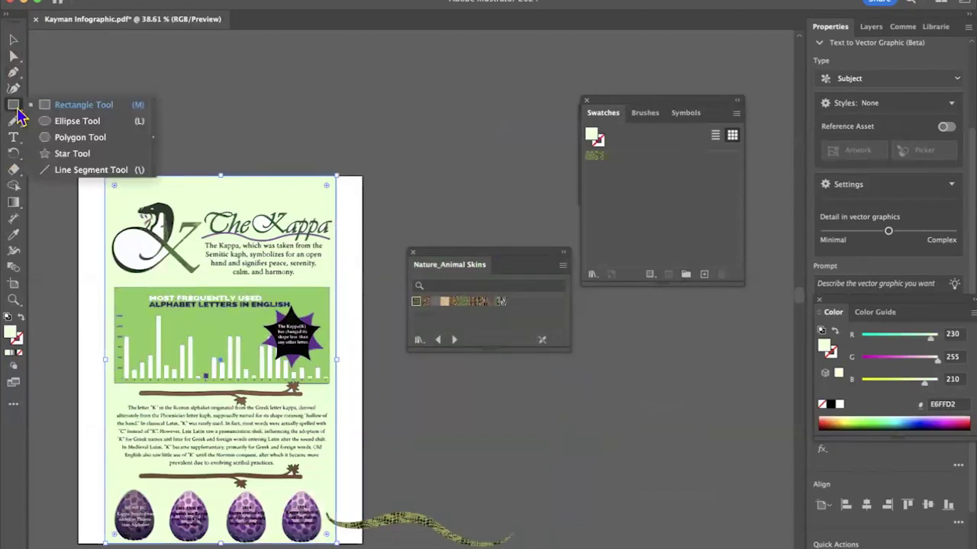
# Step: Draw a rectangle and give it the starburst's purple as a stroke with no fill
pyautogui.click(70, 104)
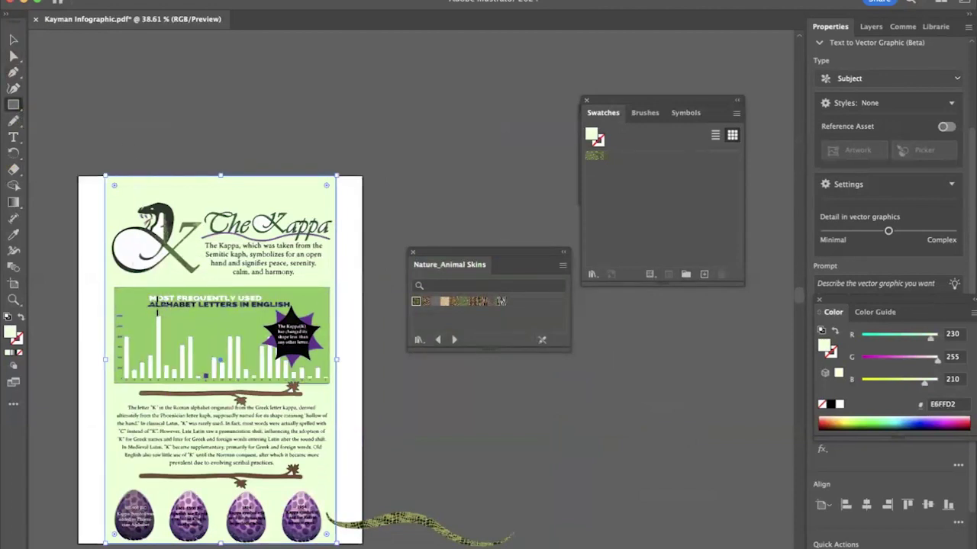
pyautogui.moveTo(115, 288); pyautogui.dragTo(330, 384)
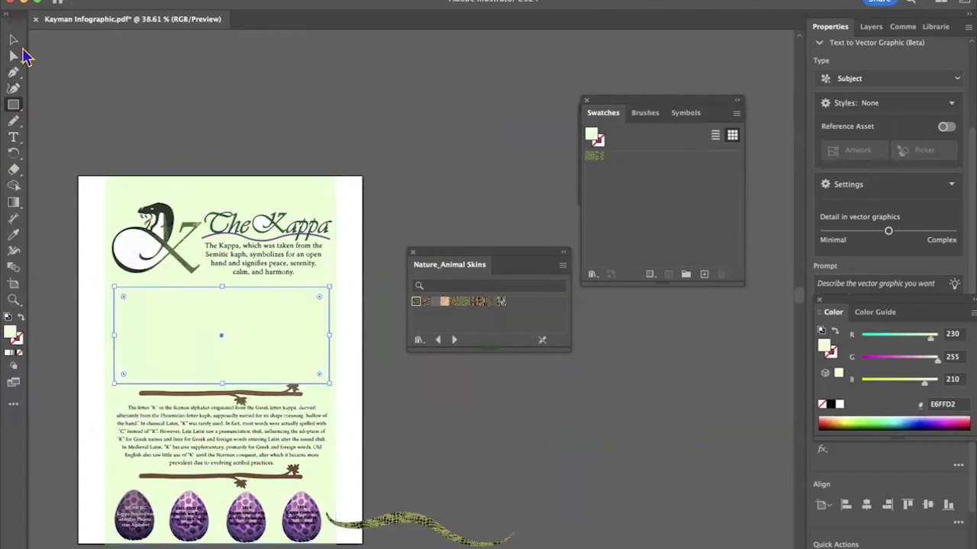
pyautogui.click(14, 39)
pyautogui.moveTo(183, 348); pyautogui.dragTo(344, 396)
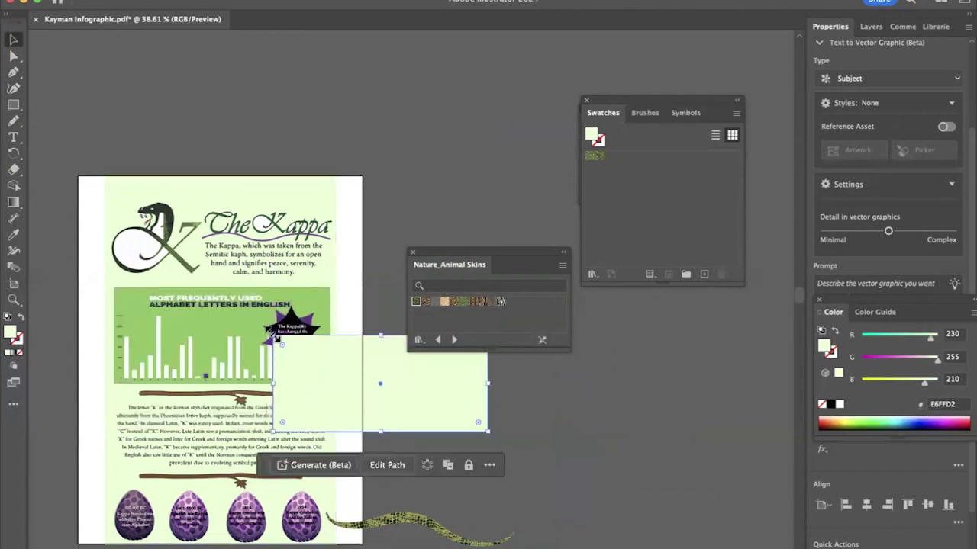
pyautogui.click(14, 236)
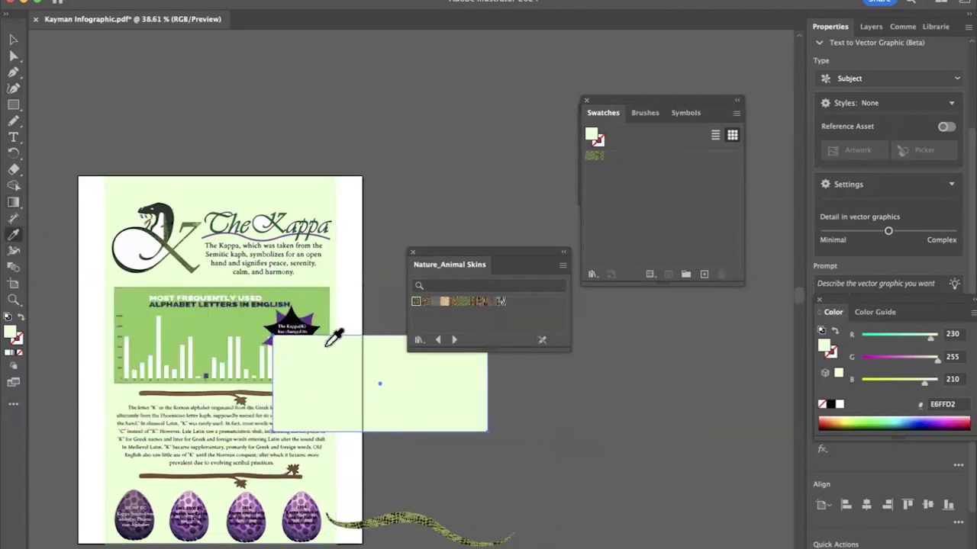
pyautogui.click(313, 318)
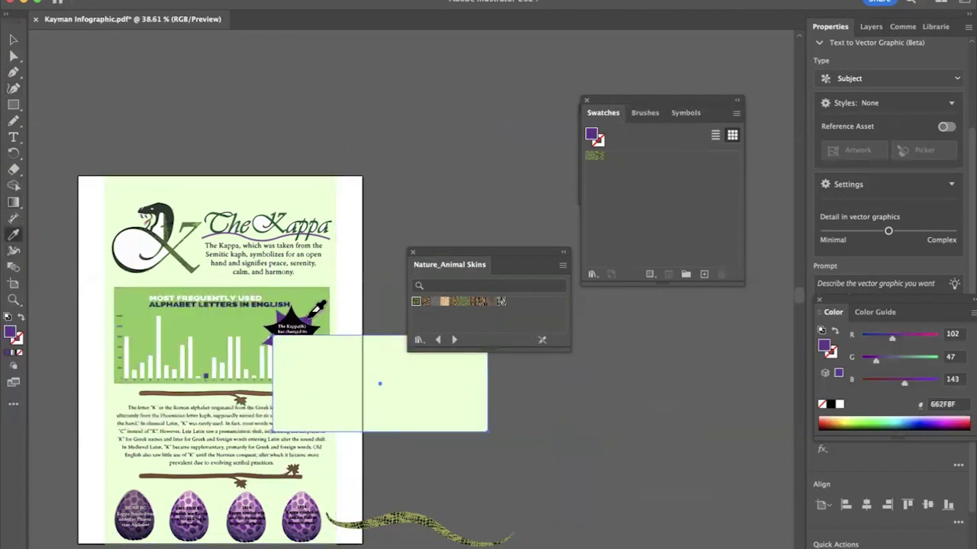
pyautogui.click(20, 319)
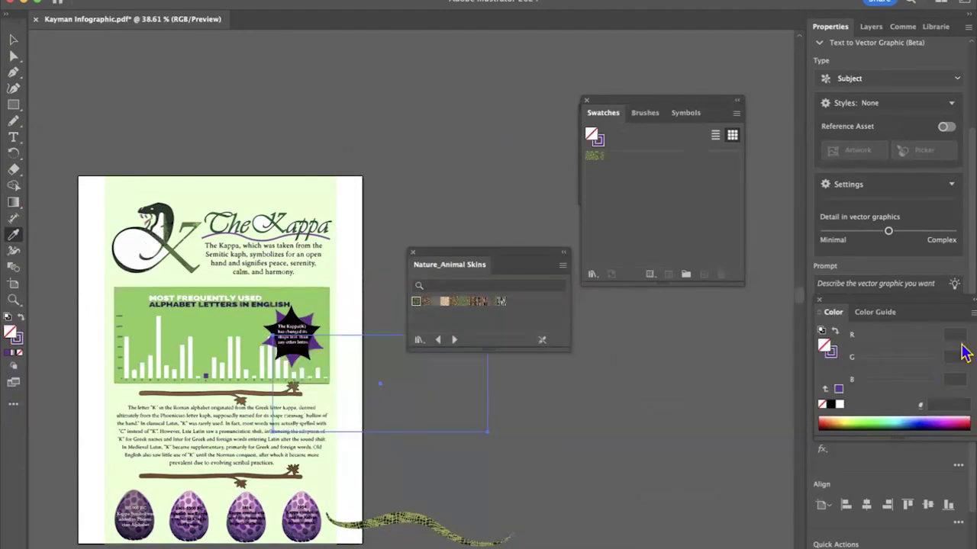
pyautogui.scroll(-2, 906, 515)
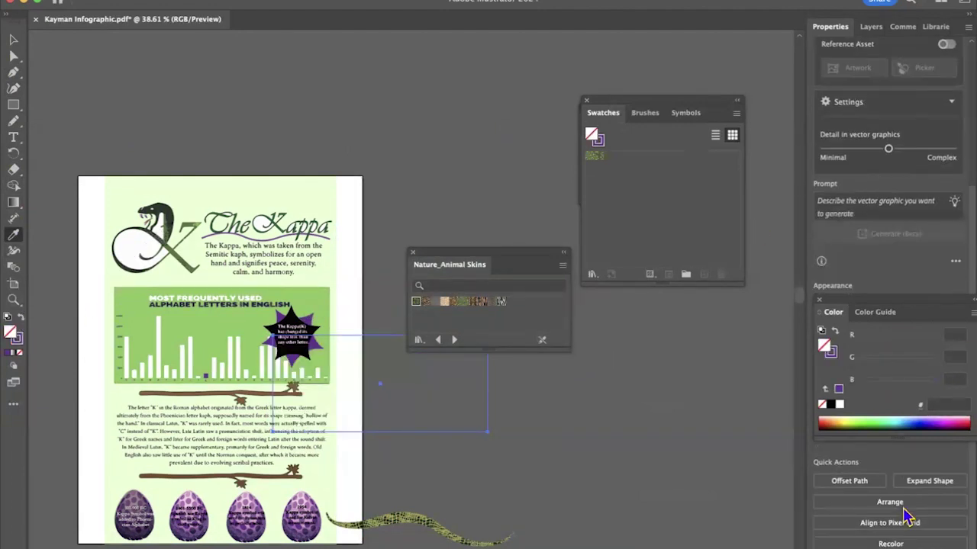
pyautogui.click(818, 300)
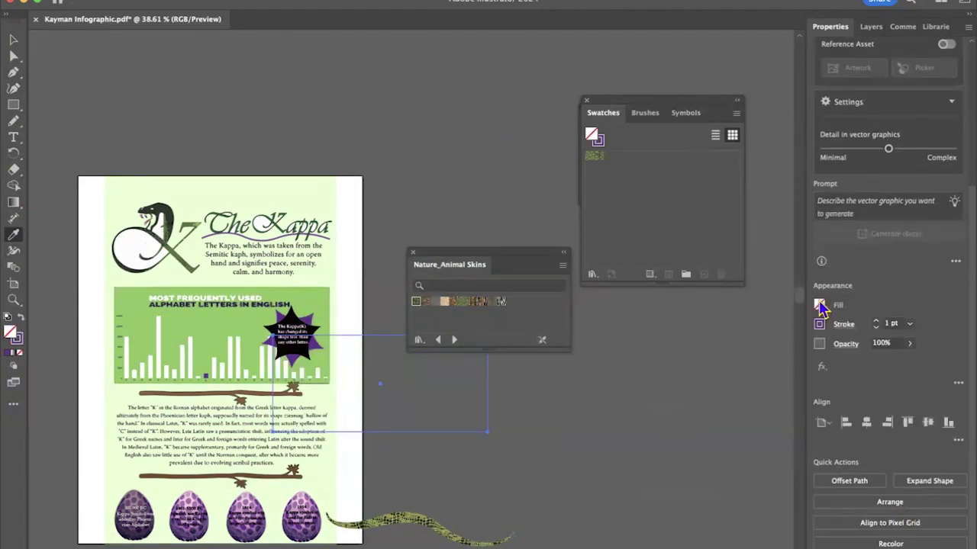
# Step: Set the purple outline to 10 pt and move it to frame the green chart
pyautogui.click(876, 322)
pyautogui.click(876, 321)
pyautogui.click(876, 322)
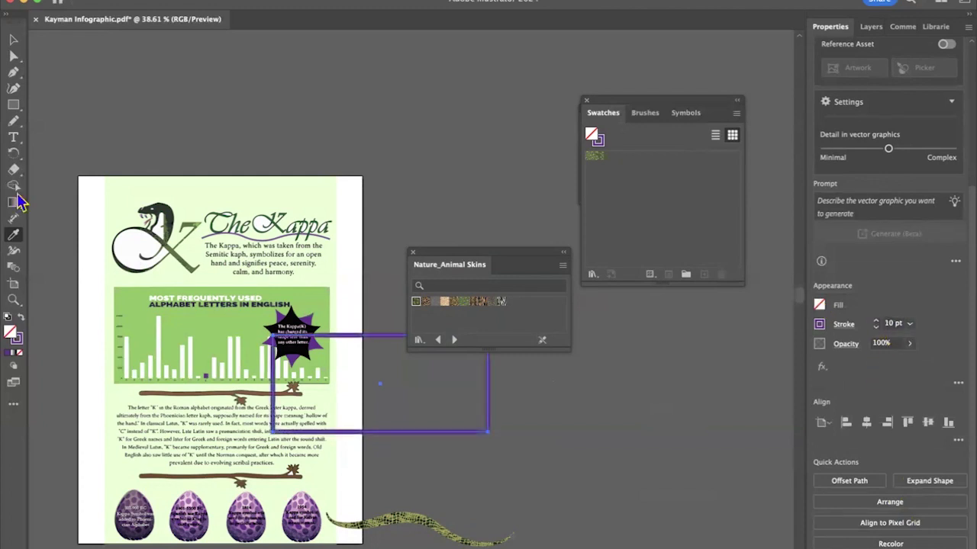
pyautogui.click(13, 39)
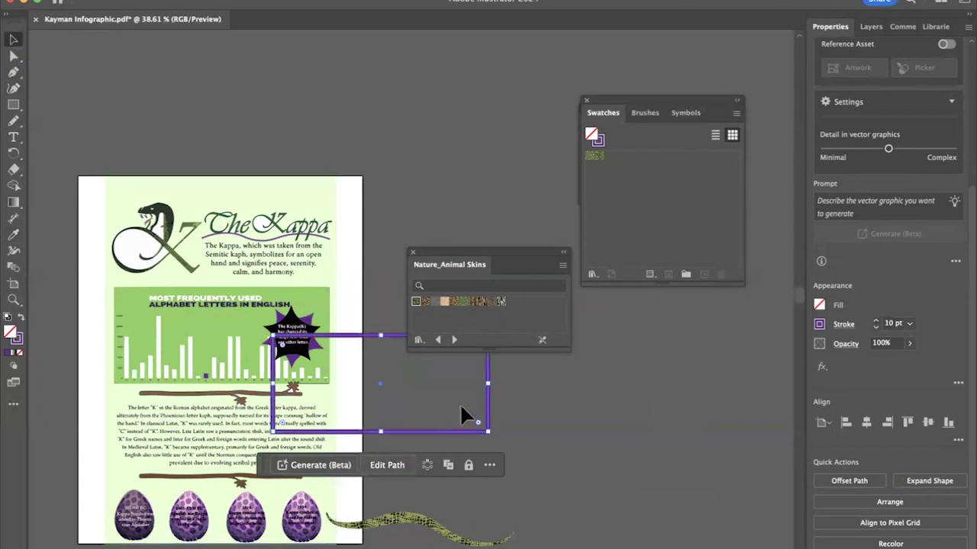
pyautogui.moveTo(487, 421); pyautogui.dragTo(331, 378)
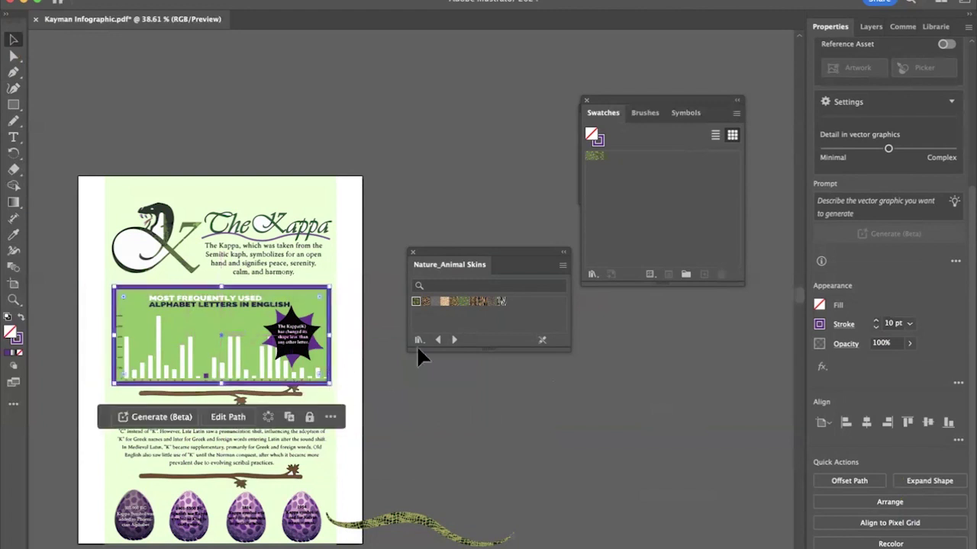
pyautogui.click(843, 322)
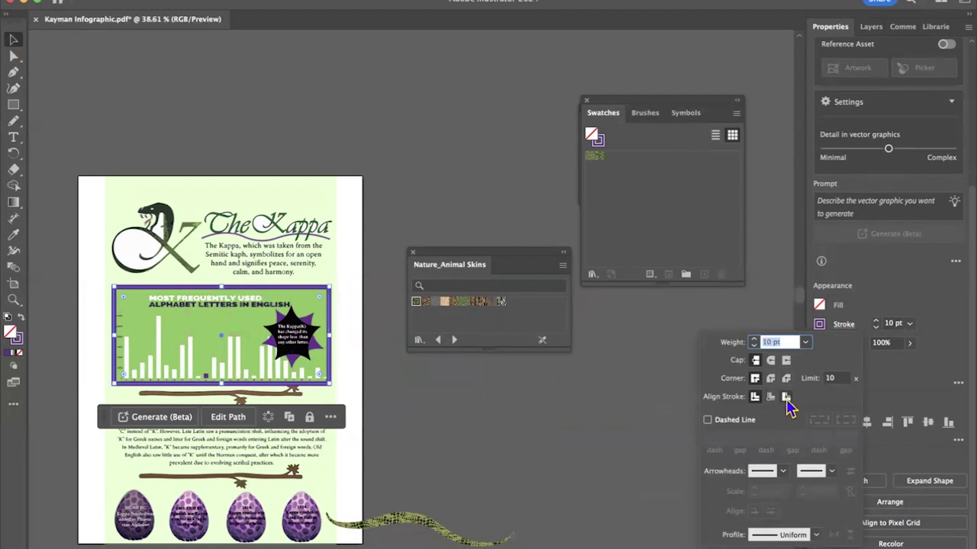
pyautogui.click(786, 398)
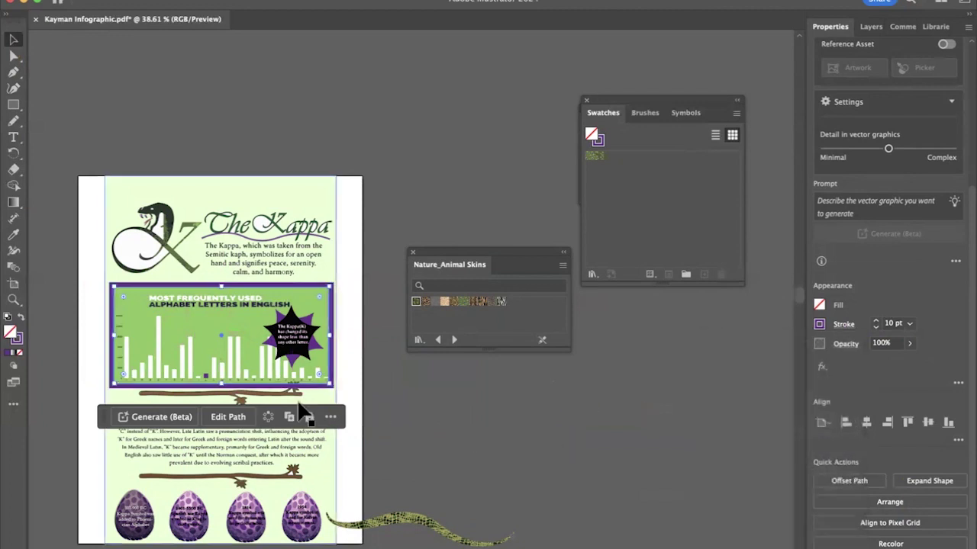
pyautogui.scroll(2, 327, 404)
pyautogui.scroll(3, 328, 403)
pyautogui.scroll(-1, 327, 402)
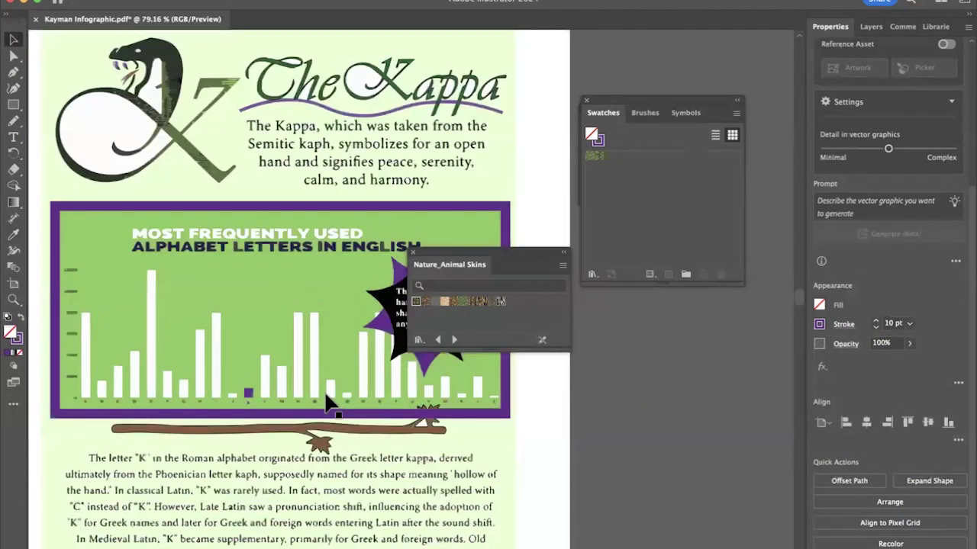
pyautogui.scroll(-1, 178, 314)
pyautogui.click(179, 314)
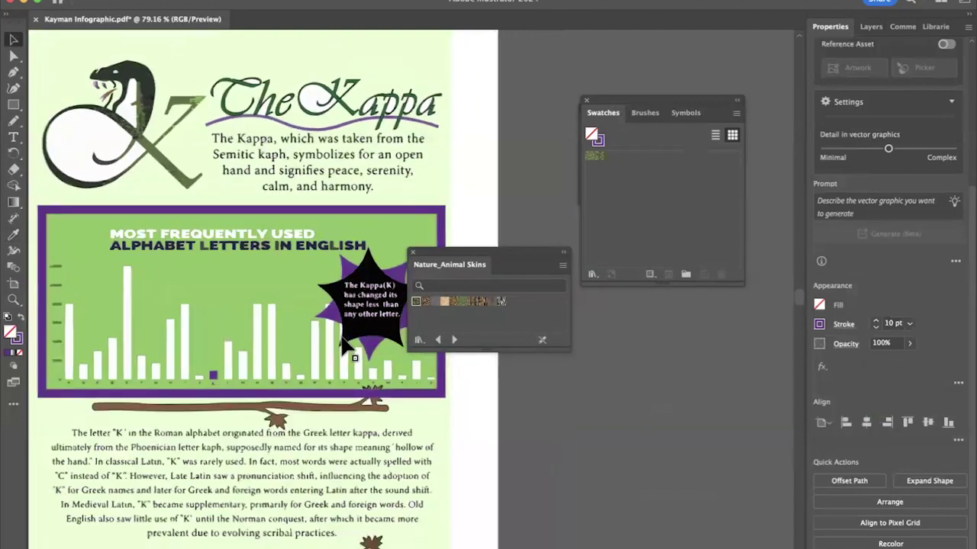
pyautogui.scroll(-3, 321, 336)
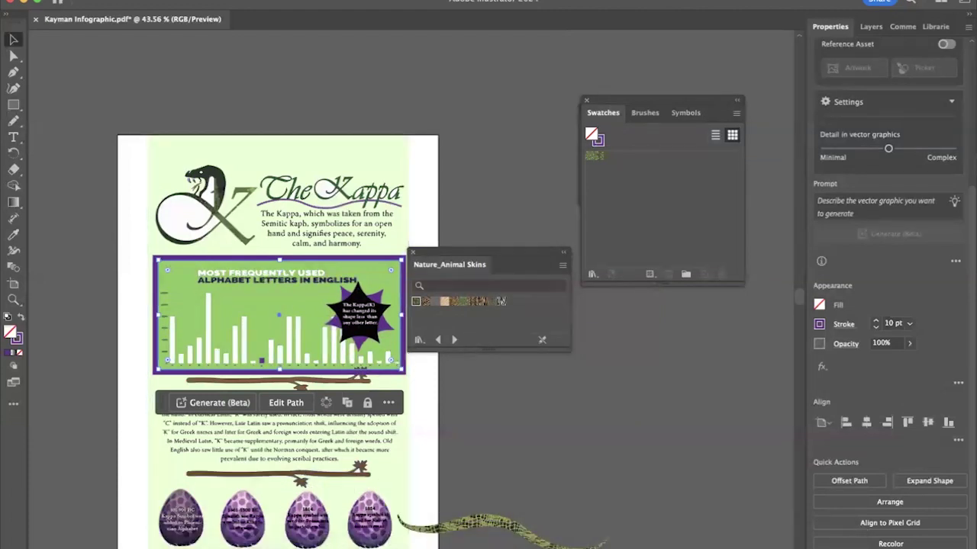
pyautogui.moveTo(502, 543)
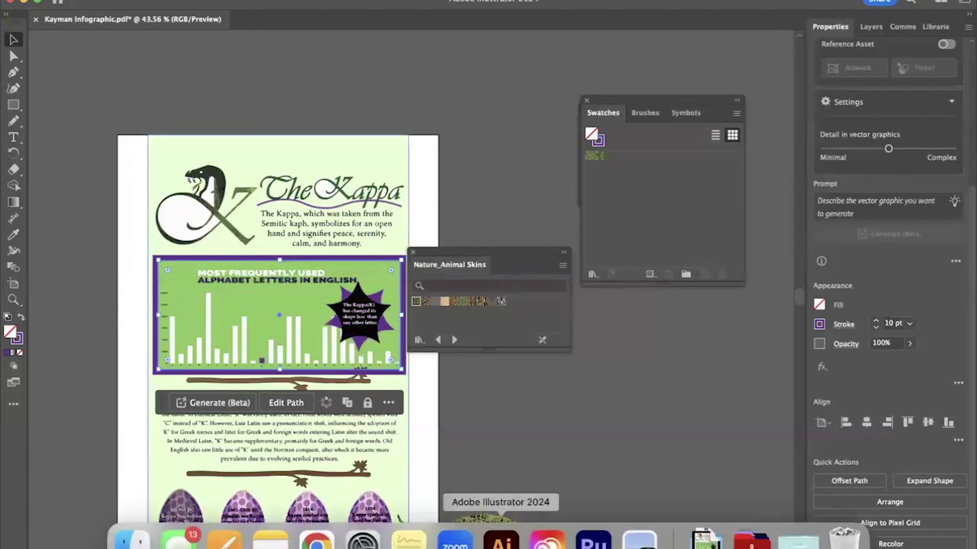
# Step: In Chrome, replace the Pixabay search with 'leaf shape' and scroll through the vector results
pyautogui.click(316, 542)
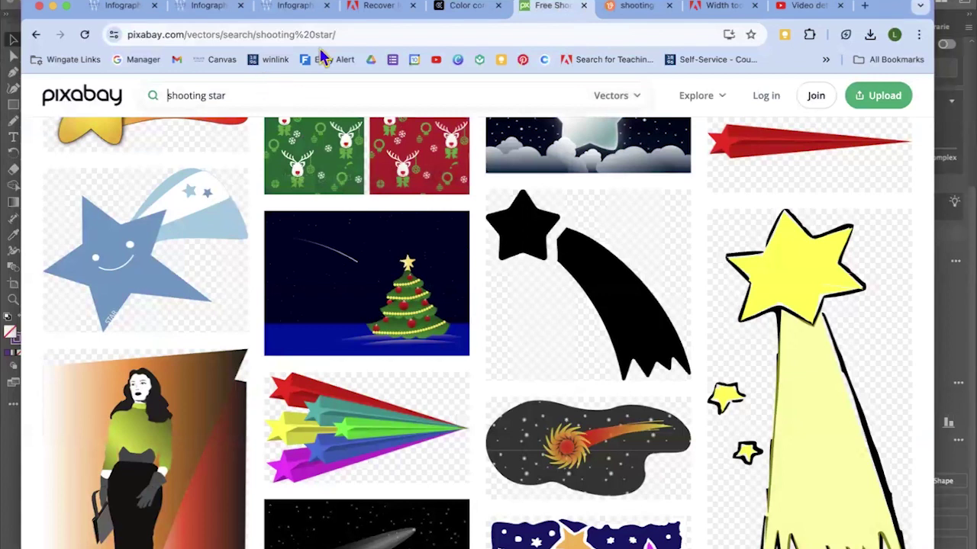
pyautogui.click(335, 100)
pyautogui.write('leaf shape')
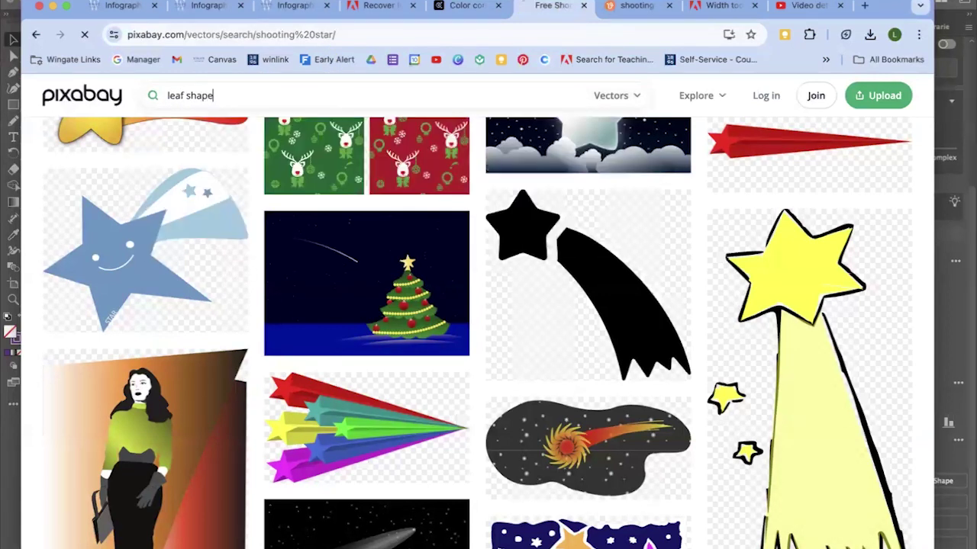
pyautogui.scroll(-3, 399, 356)
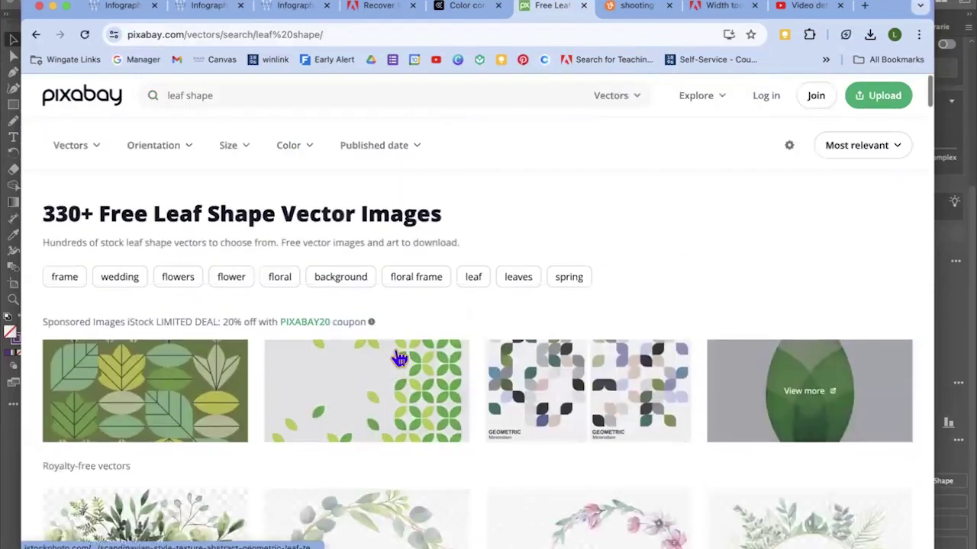
pyautogui.scroll(-15, 580, 252)
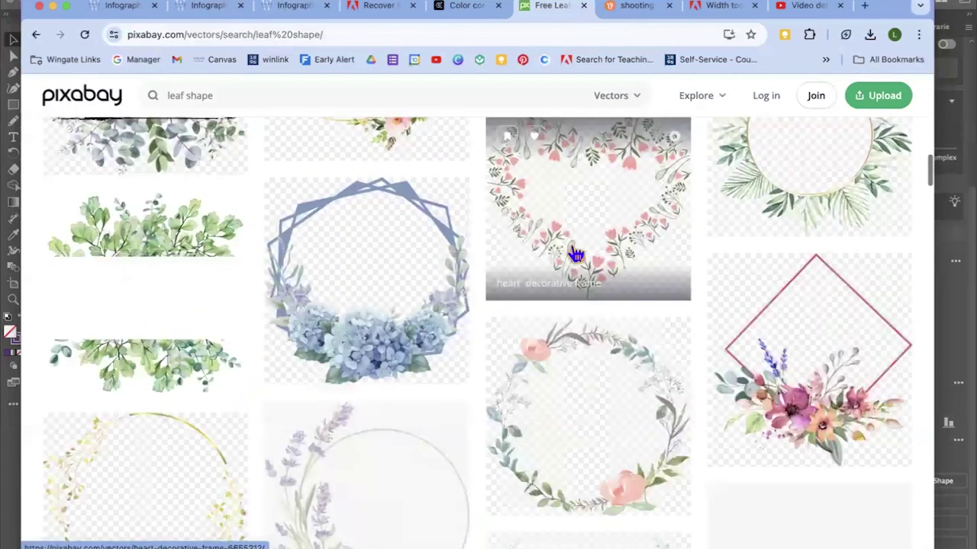
pyautogui.scroll(-7, 576, 254)
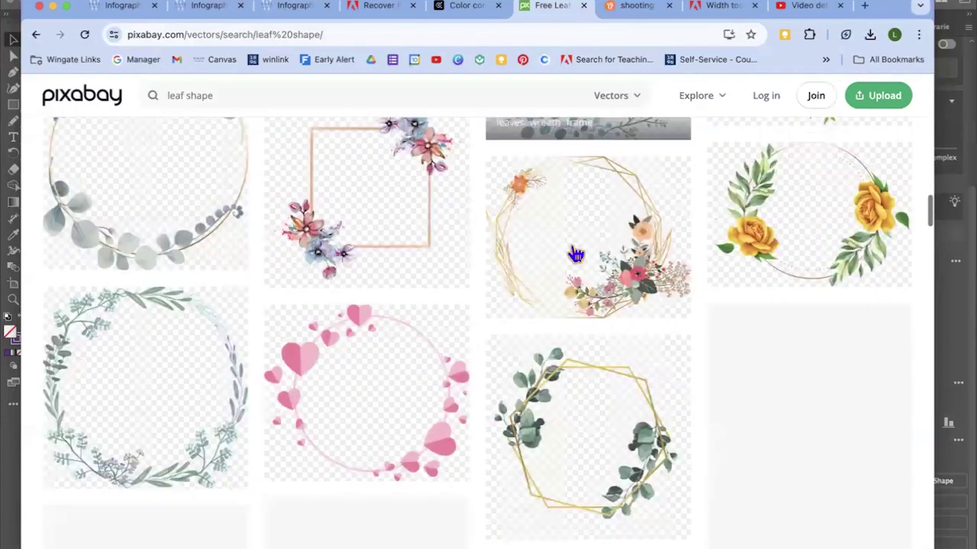
pyautogui.scroll(-5, 576, 254)
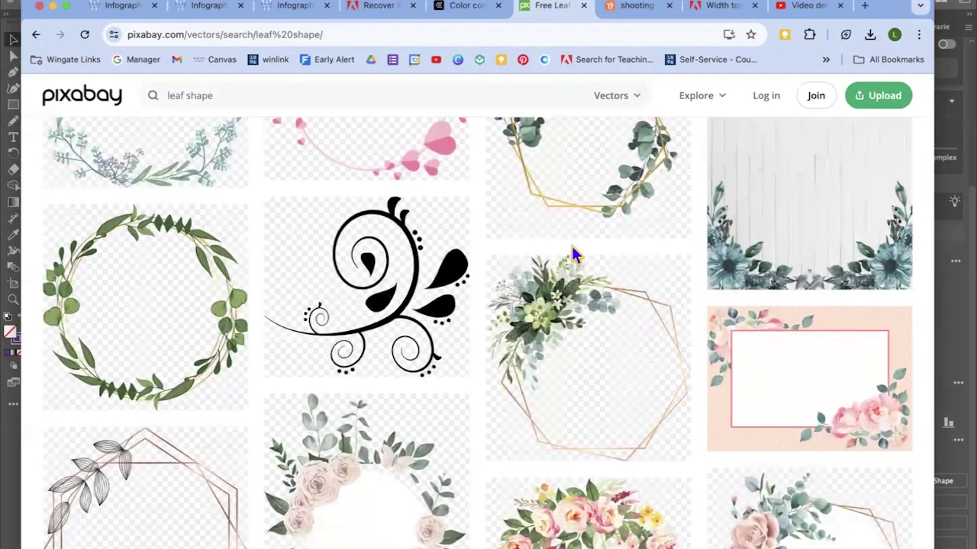
pyautogui.scroll(20, 574, 254)
pyautogui.doubleClick(225, 100)
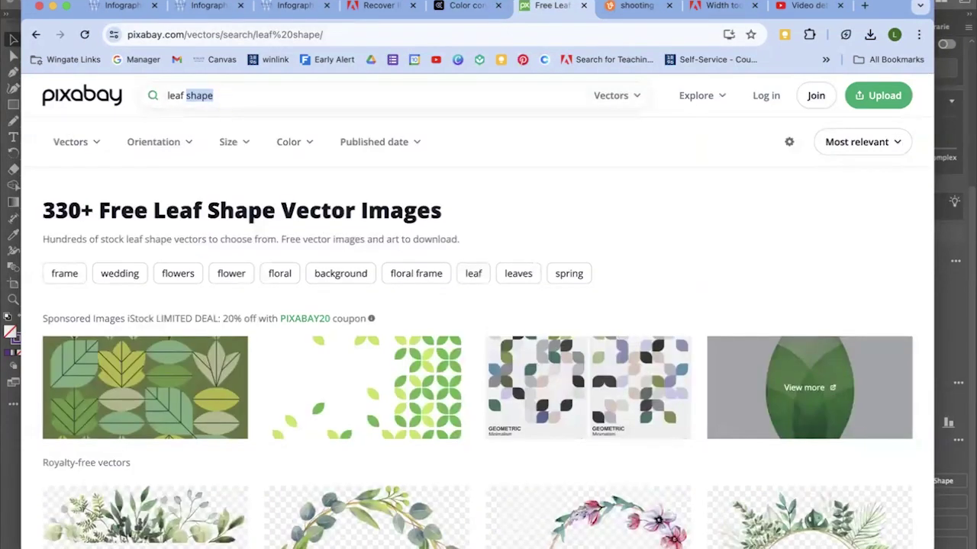
# Step: Change the Pixabay search to 'leaf icon' and scroll through the vector results
pyautogui.write('icon')
pyautogui.press('Return')
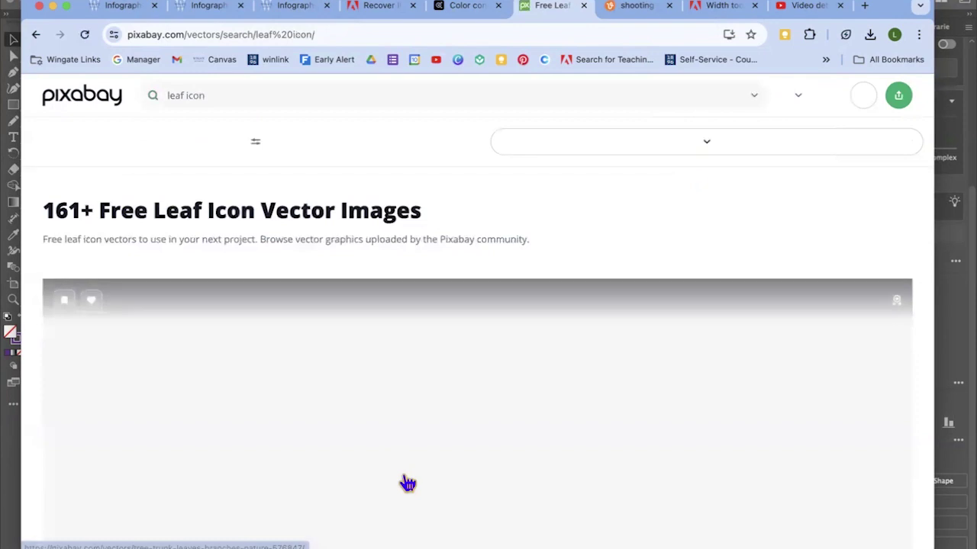
pyautogui.scroll(-10, 403, 475)
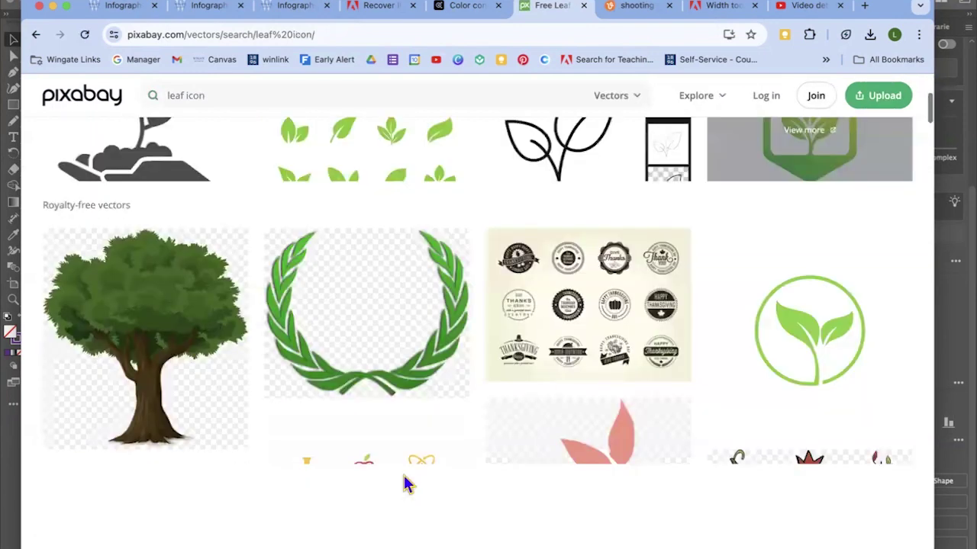
pyautogui.scroll(-5, 407, 483)
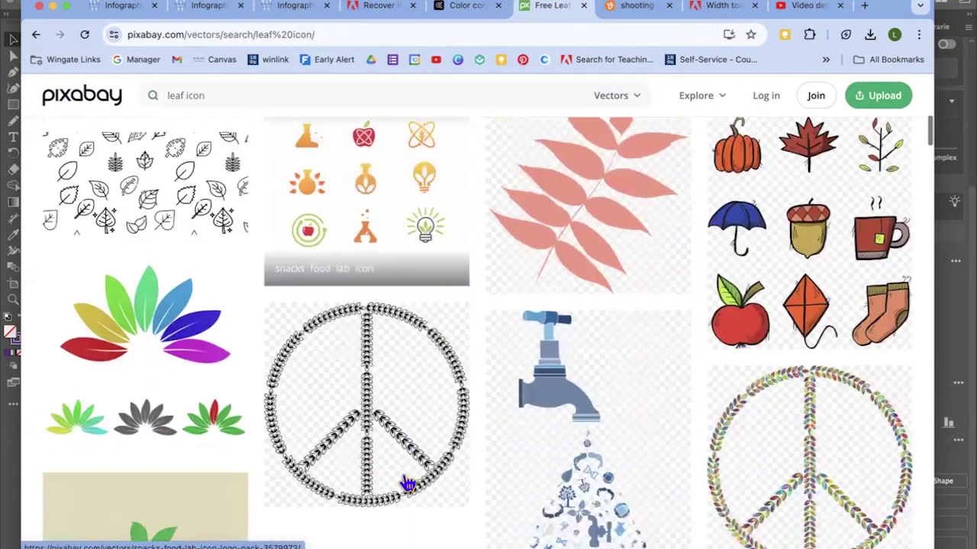
pyautogui.scroll(-6, 252, 286)
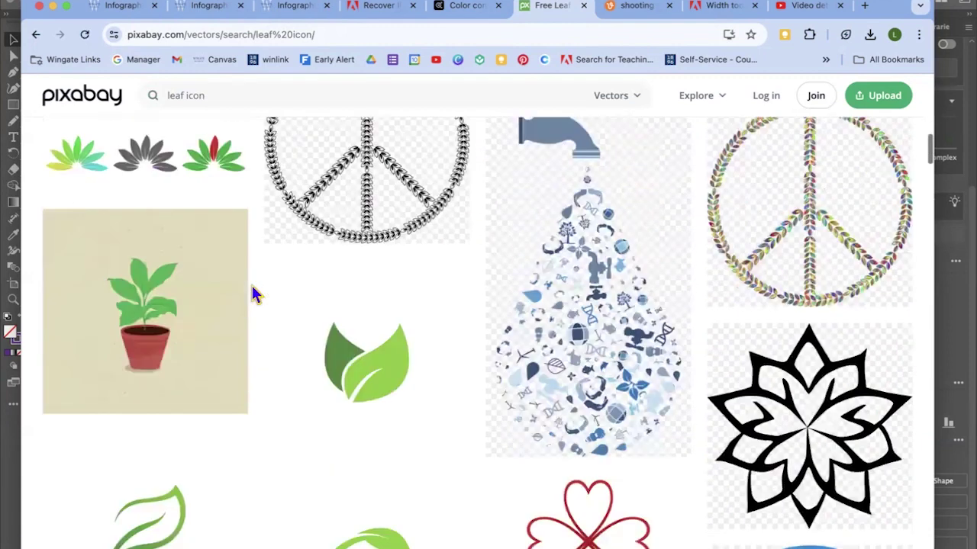
pyautogui.scroll(-6, 376, 462)
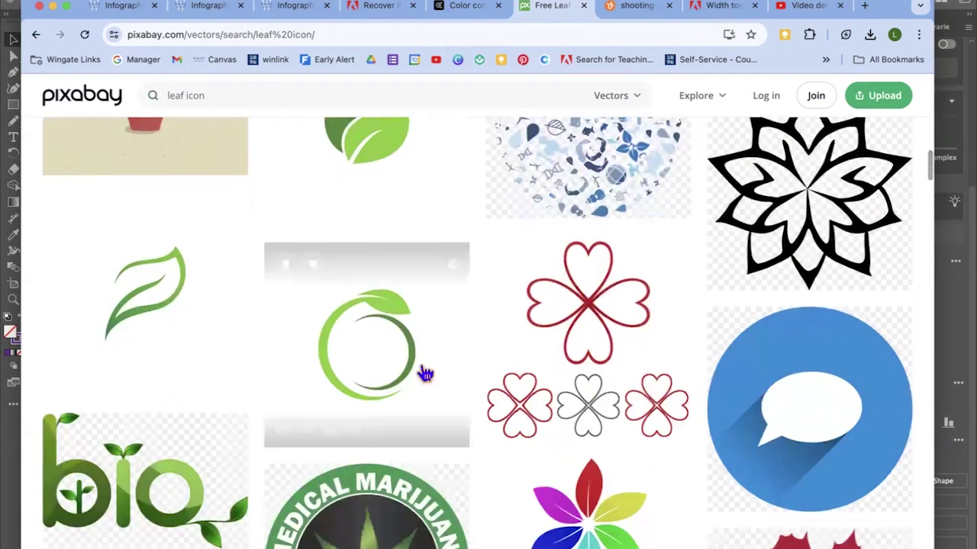
pyautogui.scroll(-6, 331, 372)
pyautogui.scroll(-8, 332, 371)
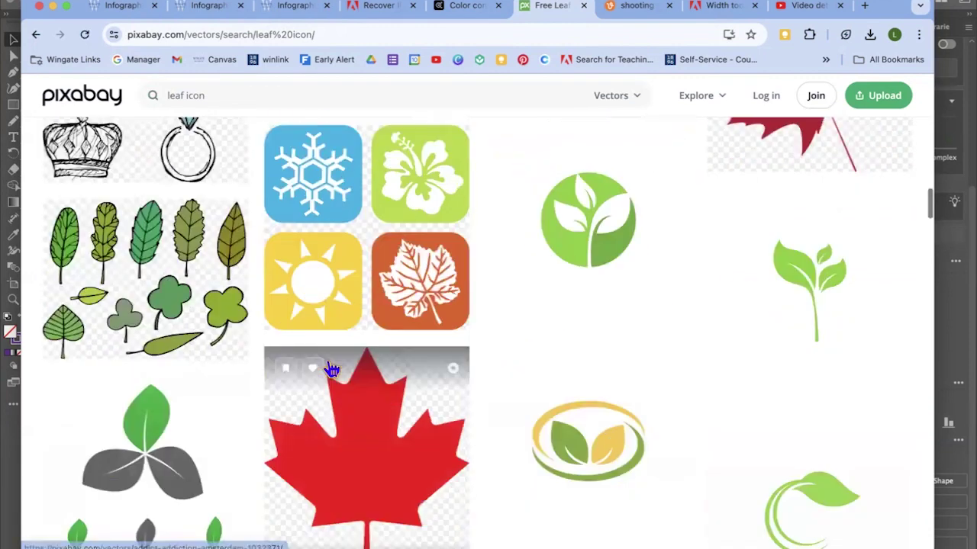
pyautogui.scroll(-6, 331, 371)
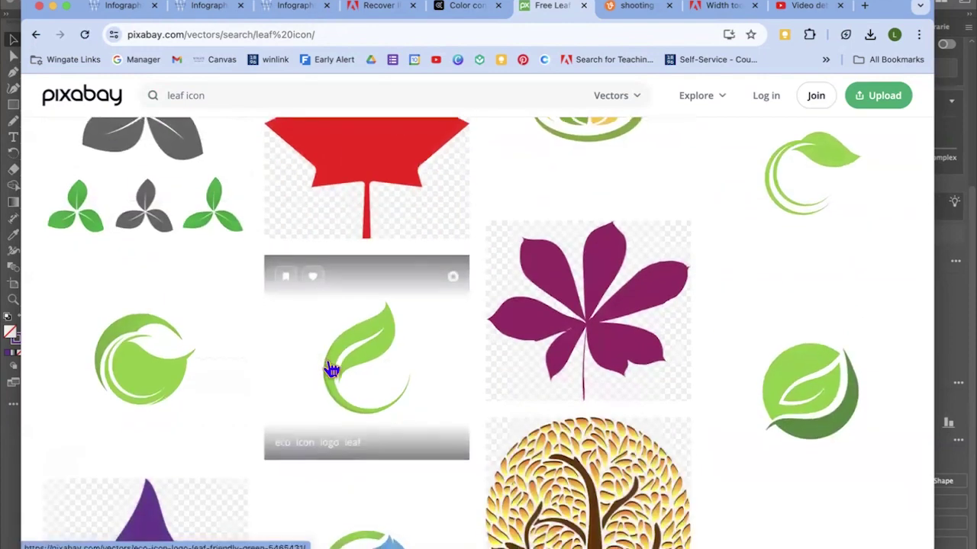
pyautogui.scroll(-12, 331, 371)
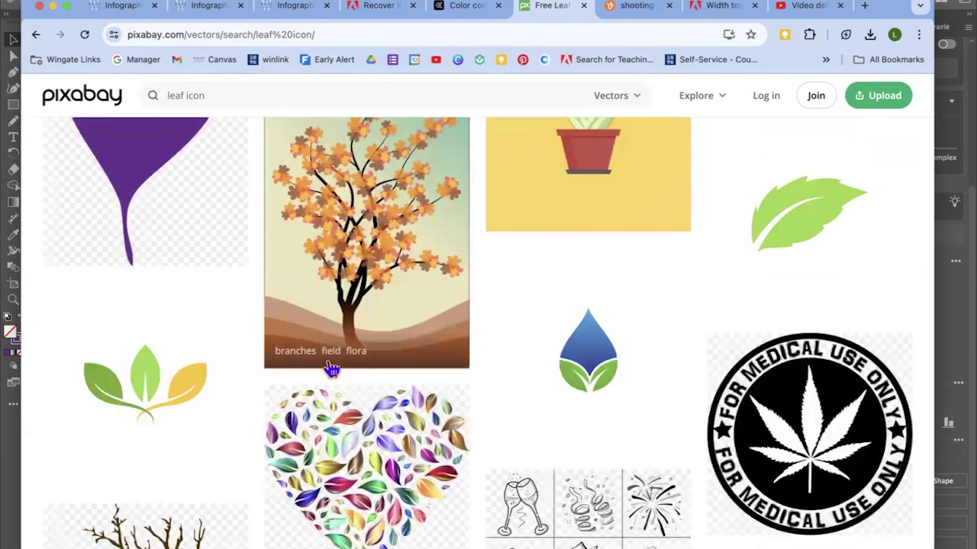
# Step: Keep browsing the icon results, then return to the Kayman Infographic in Illustrator
pyautogui.scroll(-18, 348, 363)
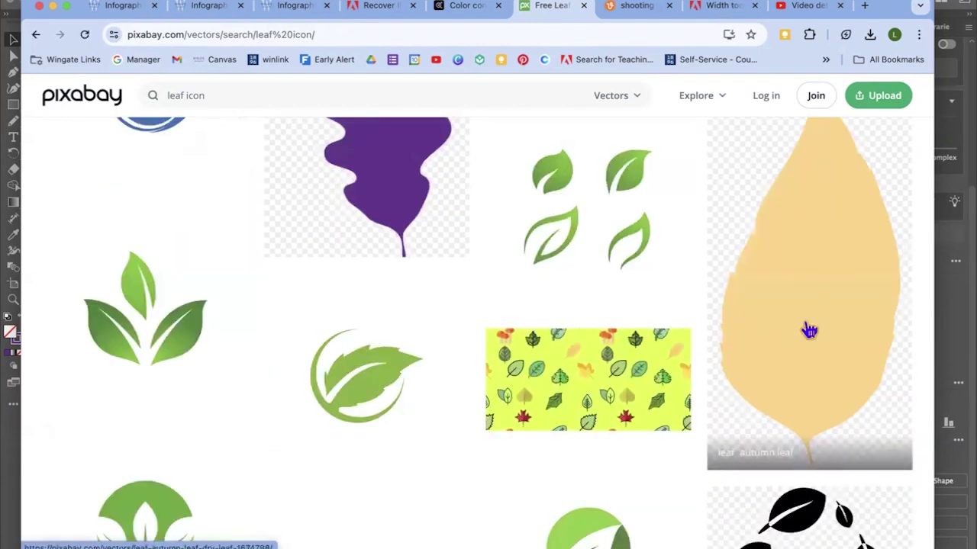
pyautogui.scroll(-4, 806, 328)
pyautogui.scroll(-10, 499, 434)
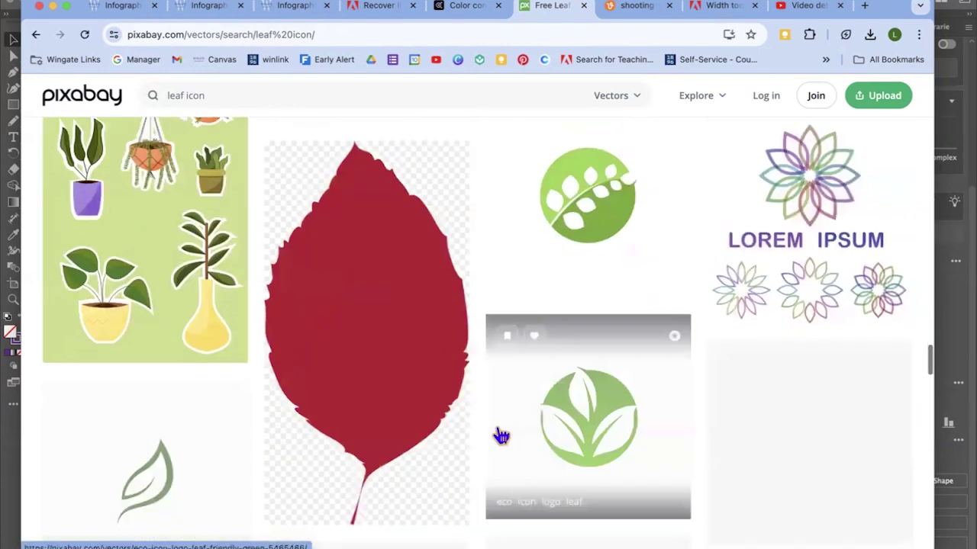
pyautogui.scroll(-20, 500, 434)
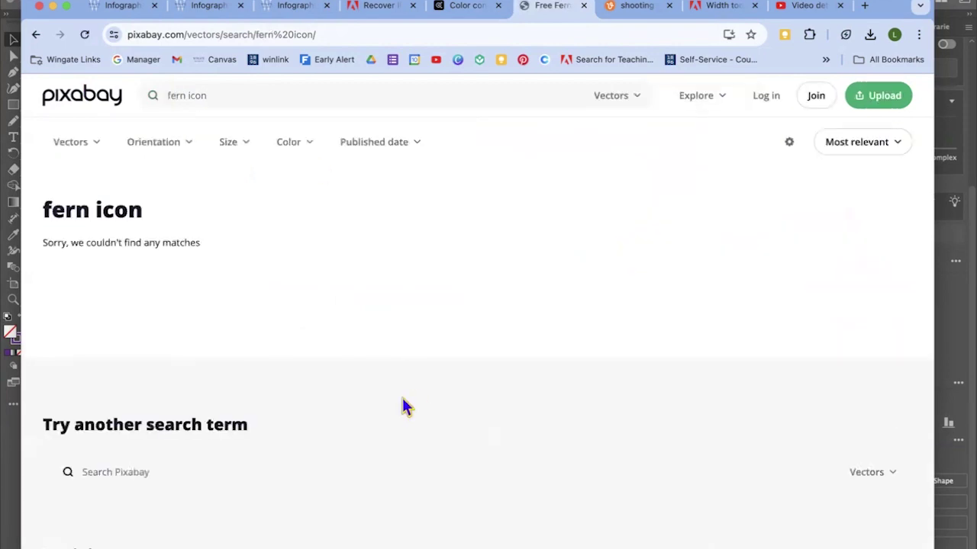
pyautogui.scroll(-3, 403, 398)
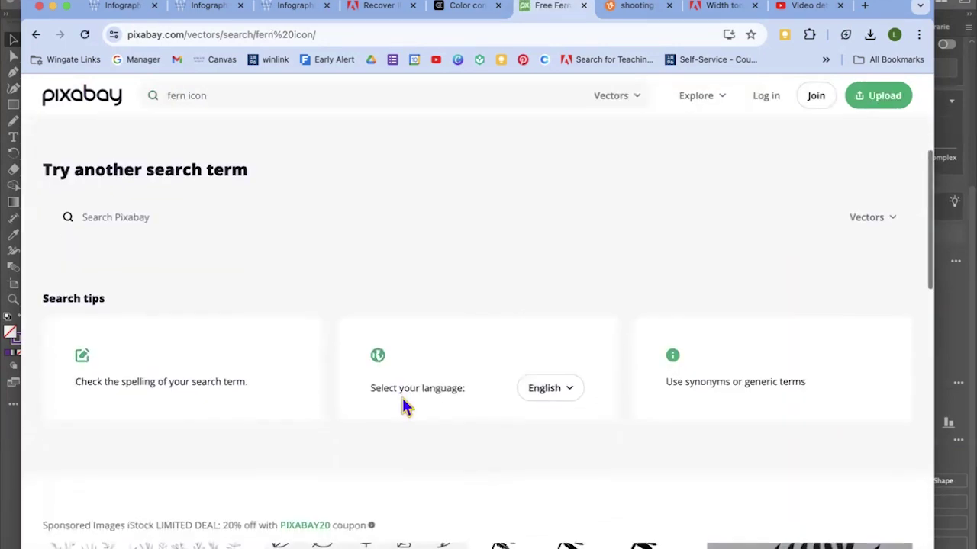
pyautogui.scroll(-5, 402, 398)
pyautogui.scroll(-5, 402, 403)
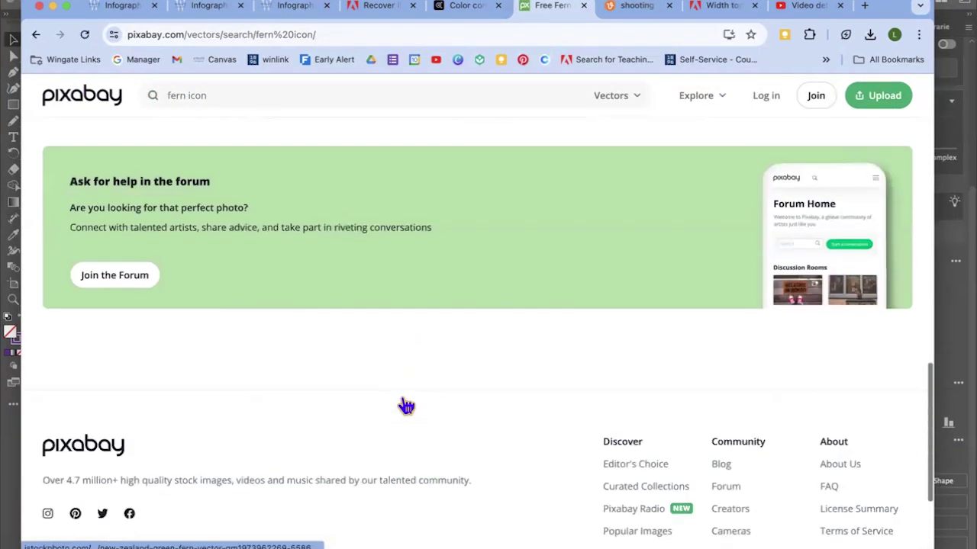
pyautogui.scroll(6, 403, 402)
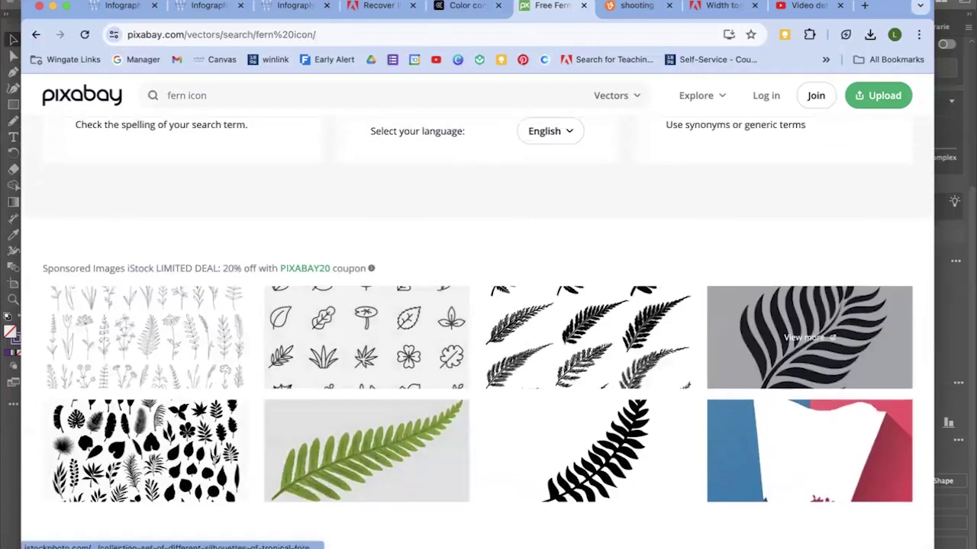
pyautogui.click(501, 540)
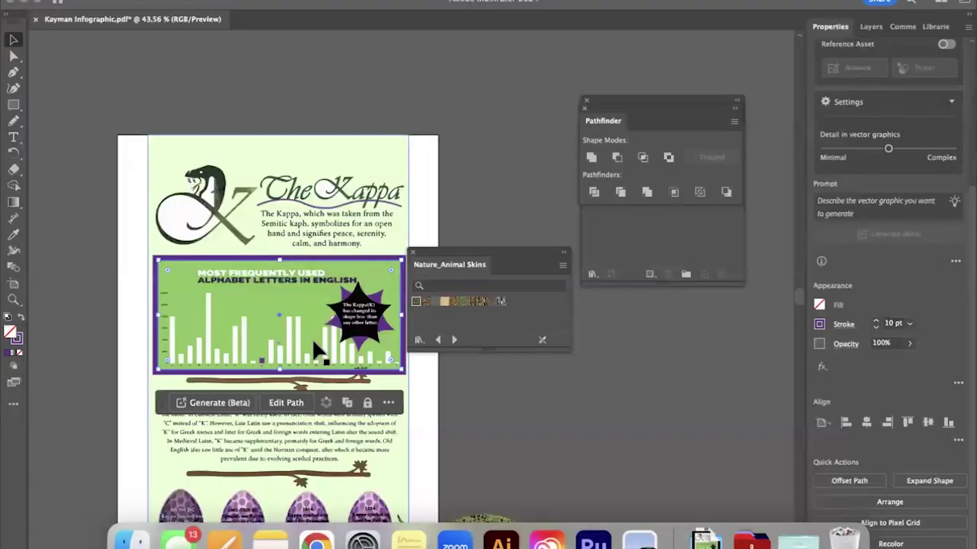
pyautogui.click(588, 517)
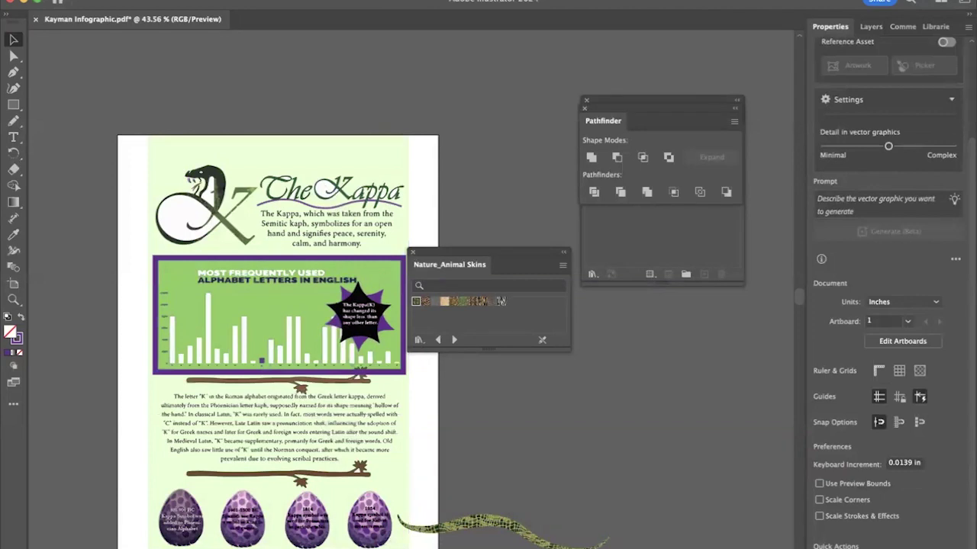
pyautogui.hscroll(-2, 447, 392)
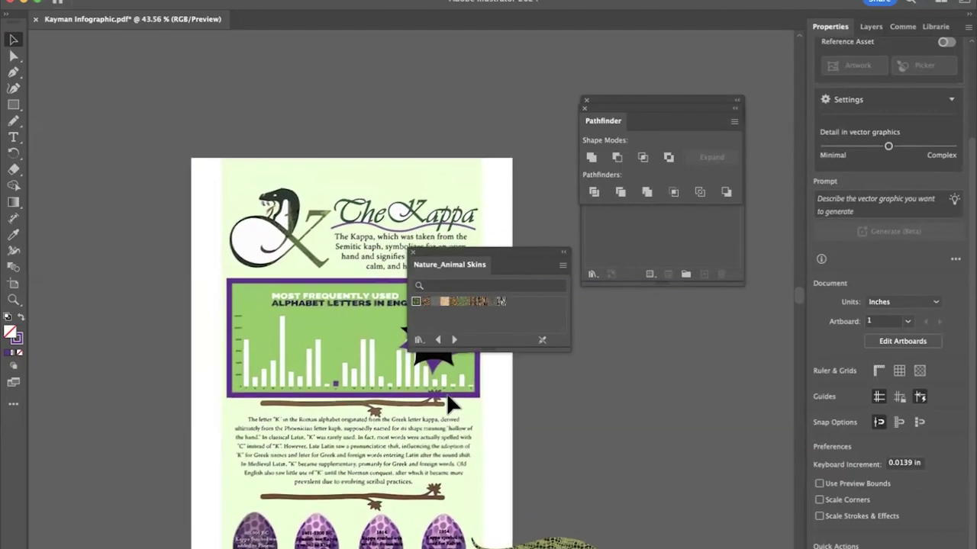
pyautogui.hscroll(3, 446, 392)
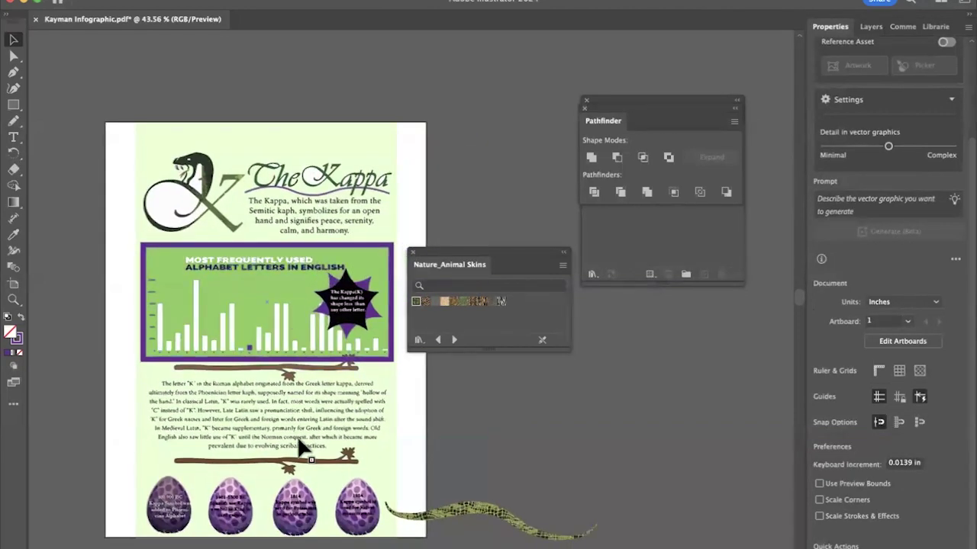